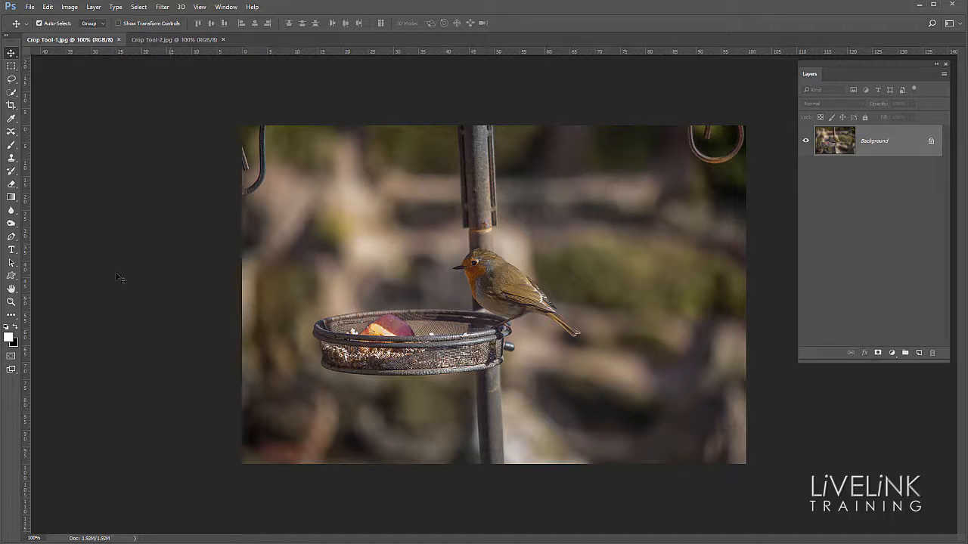
- Crop the bird photo in on all sides with the Crop tool, framing the robin and the feeder
click(13, 106)
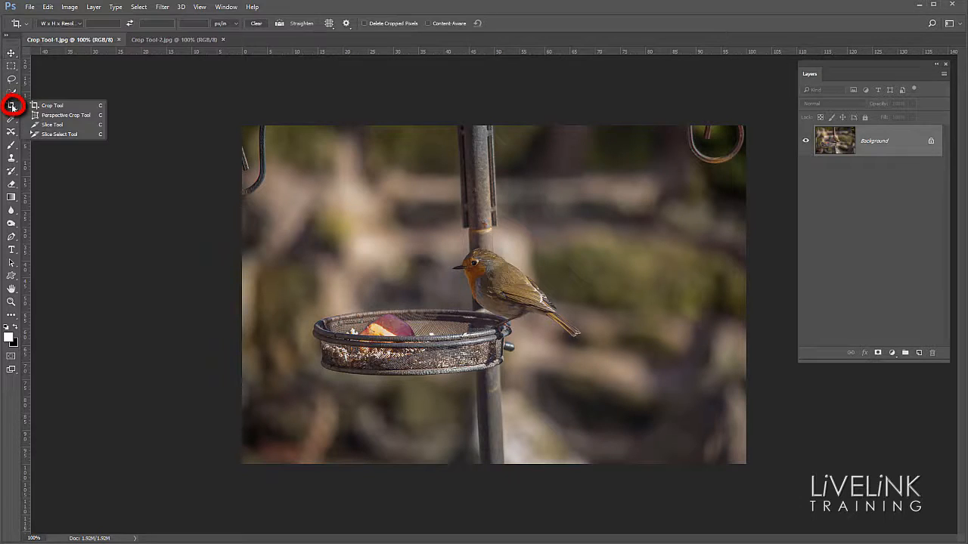
click(59, 106)
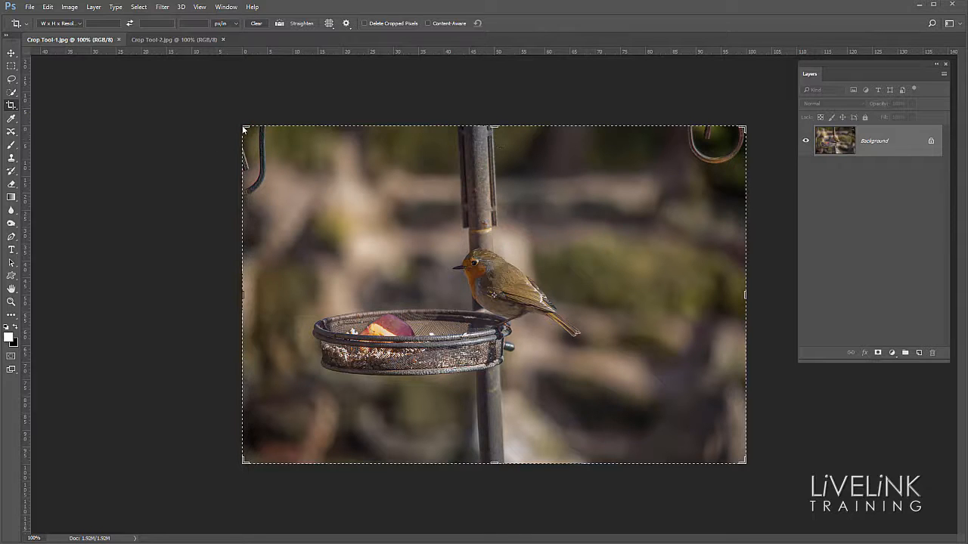
drag(244, 129, 292, 169)
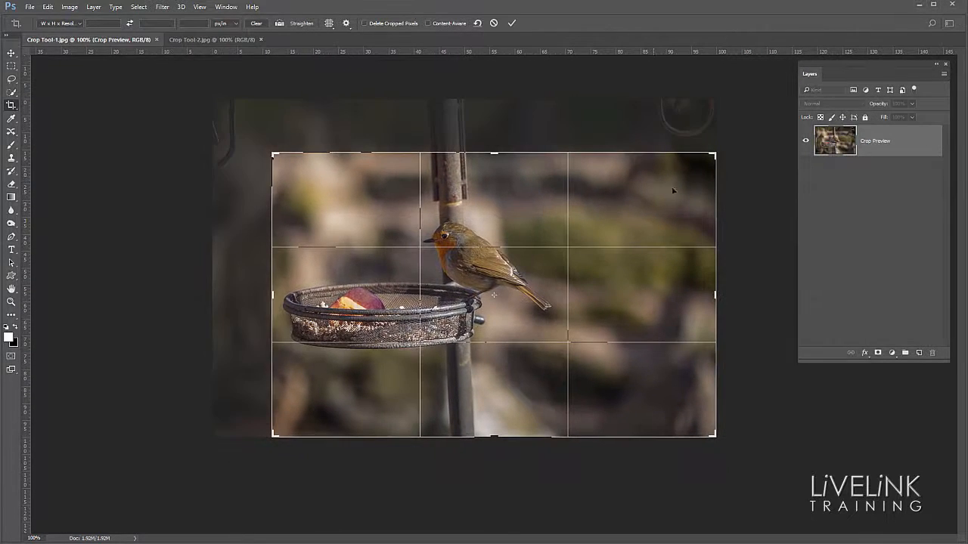
drag(715, 428, 672, 409)
drag(599, 313, 637, 312)
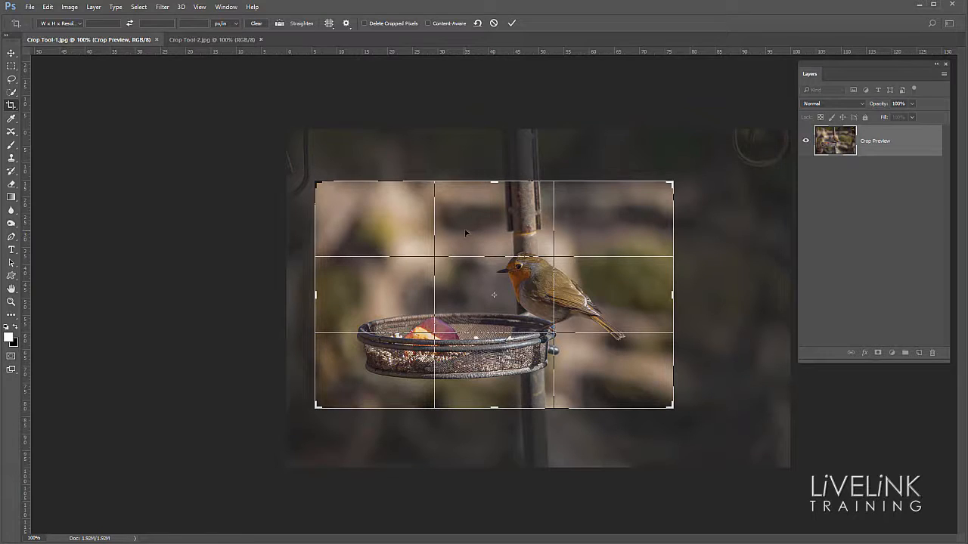
click(512, 24)
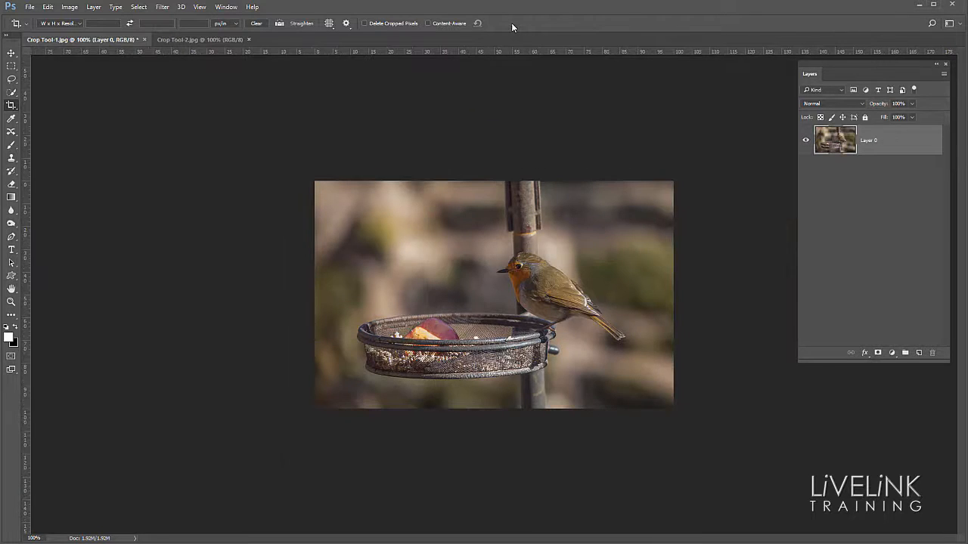
- Undo the crop and start a new crop frame with only slightly trimmed edges
click(47, 7)
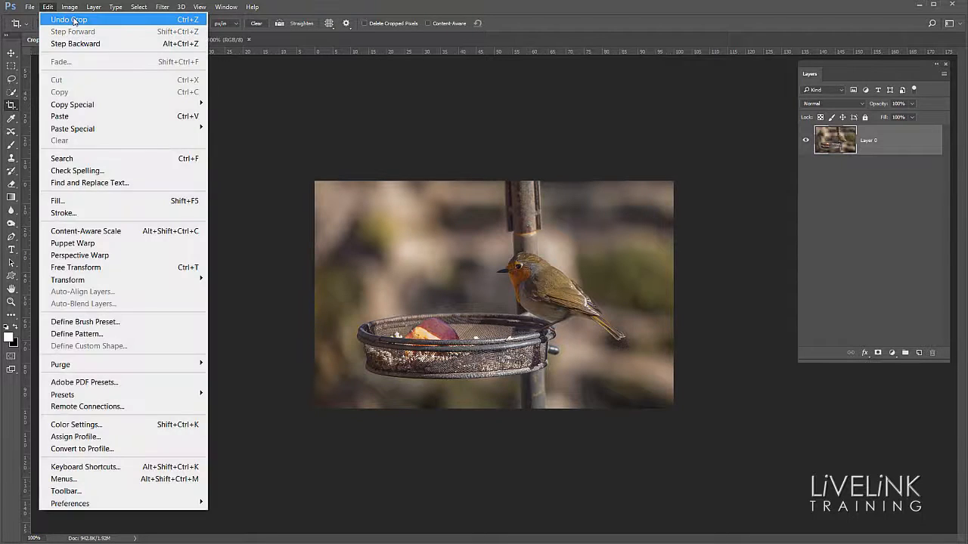
click(74, 20)
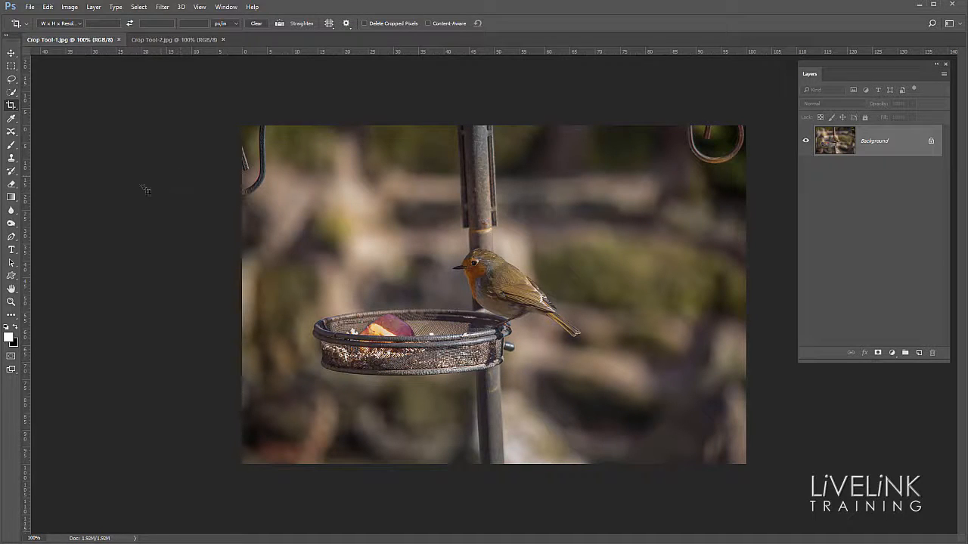
click(11, 105)
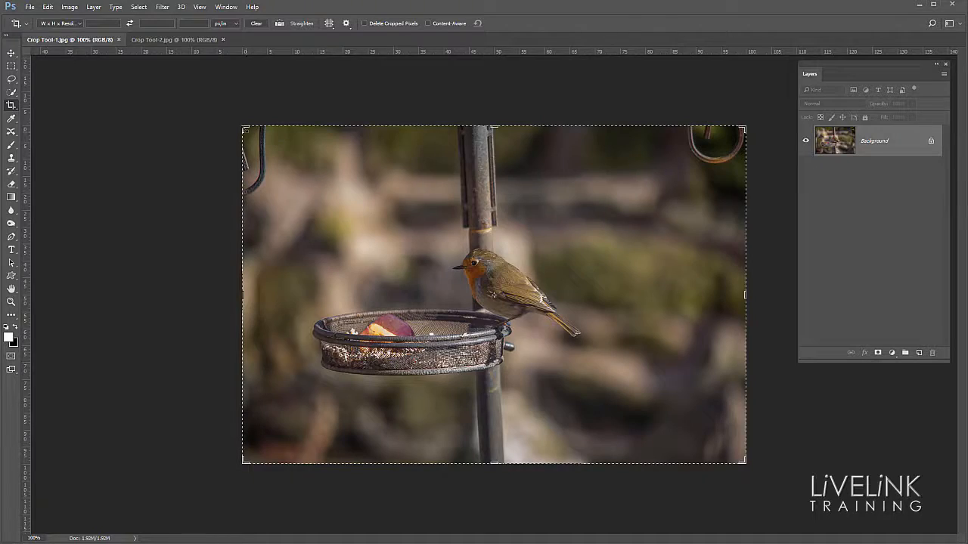
mouse_move(243, 127)
mouse_down()
mouse_move(310, 181)
mouse_move(316, 235)
mouse_move(312, 191)
mouse_move(283, 213)
mouse_move(353, 155)
mouse_move(432, 158)
mouse_move(264, 136)
mouse_move(248, 143)
mouse_up()
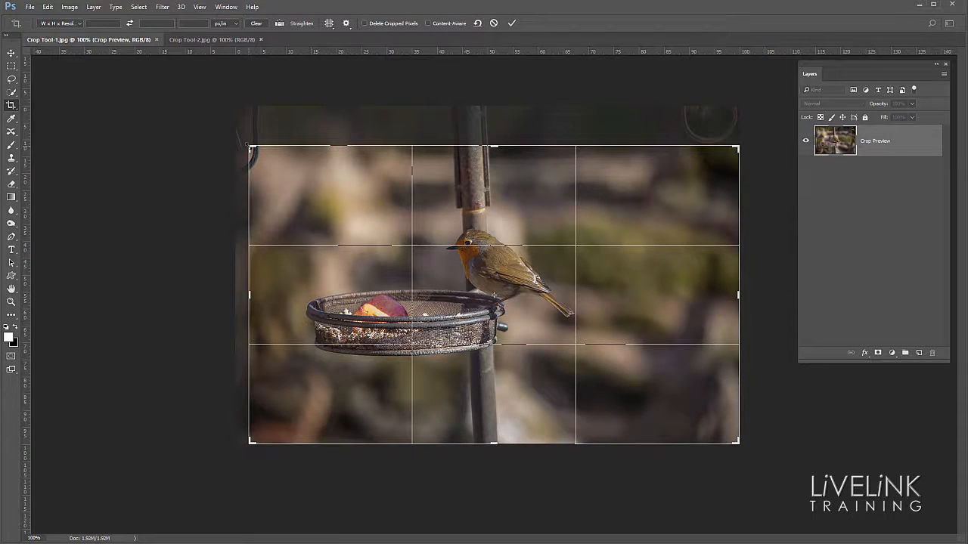
- Try the 1 : 1 (Square), 4 : 5 (8 : 10) and 5 : 7 aspect ratio presets on the crop frame
click(77, 24)
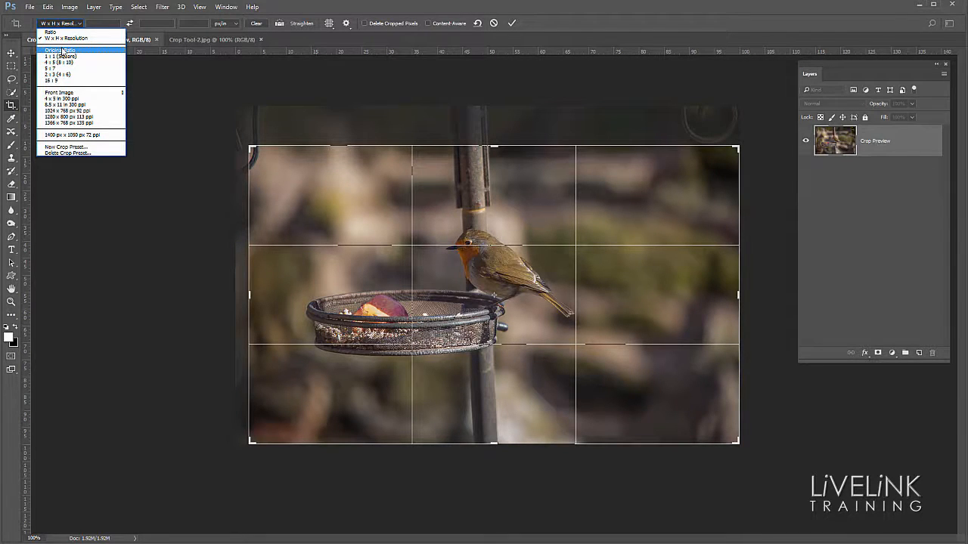
click(63, 56)
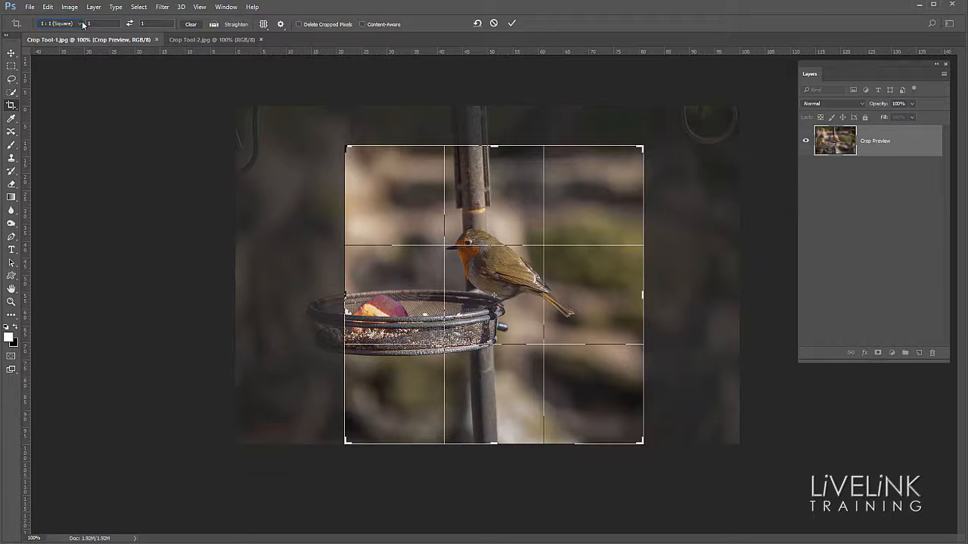
click(82, 24)
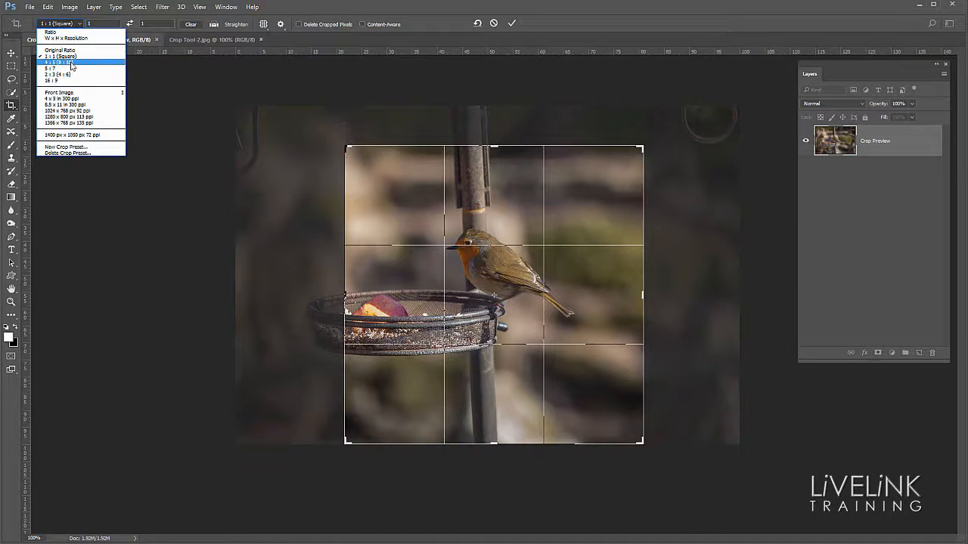
click(68, 62)
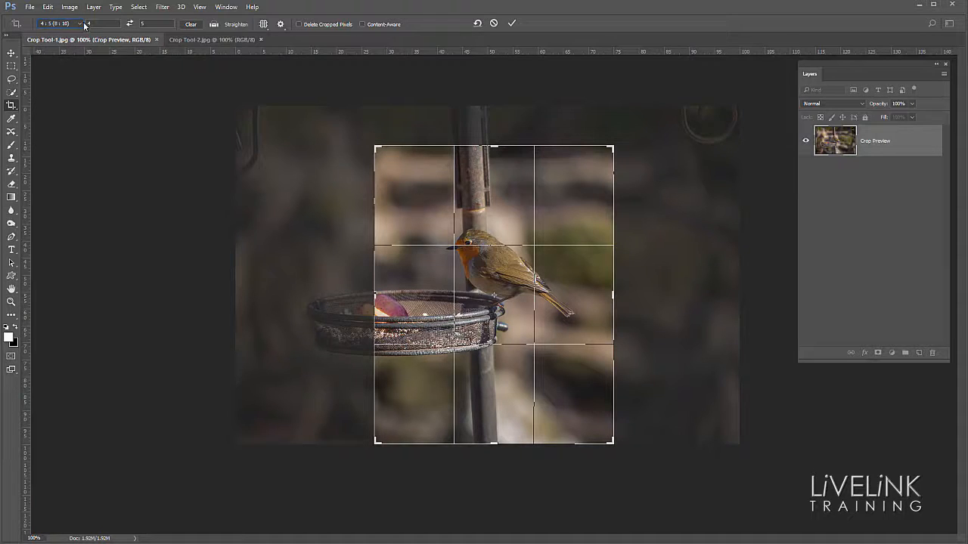
click(80, 23)
click(69, 69)
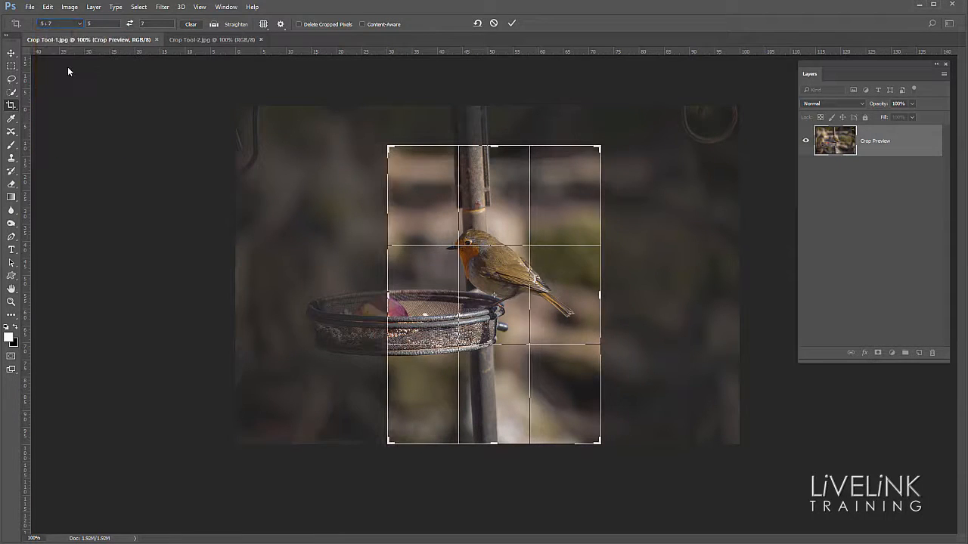
- Apply the 2 : 3 (4 : 6) ratio preset and change its width value to 1 for a custom 1 : 3 crop
click(80, 26)
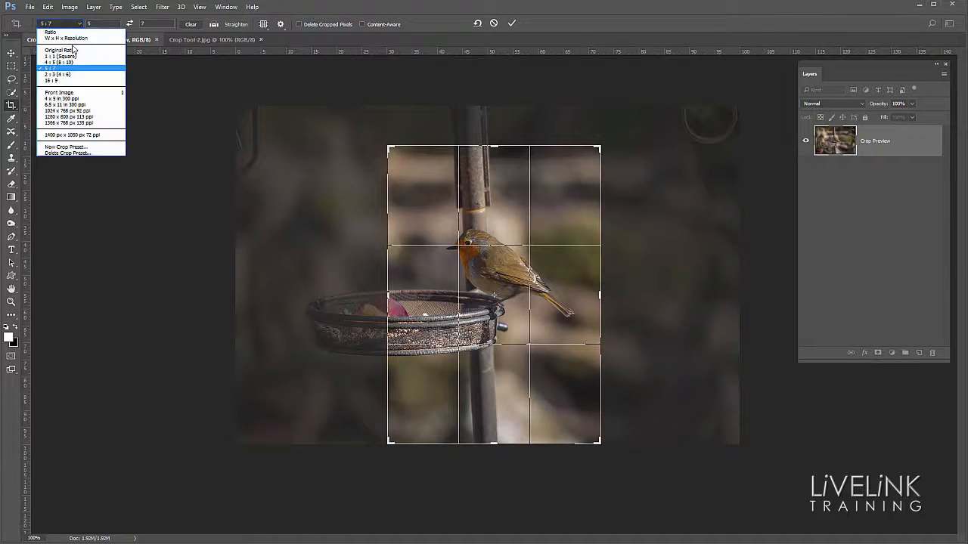
click(66, 74)
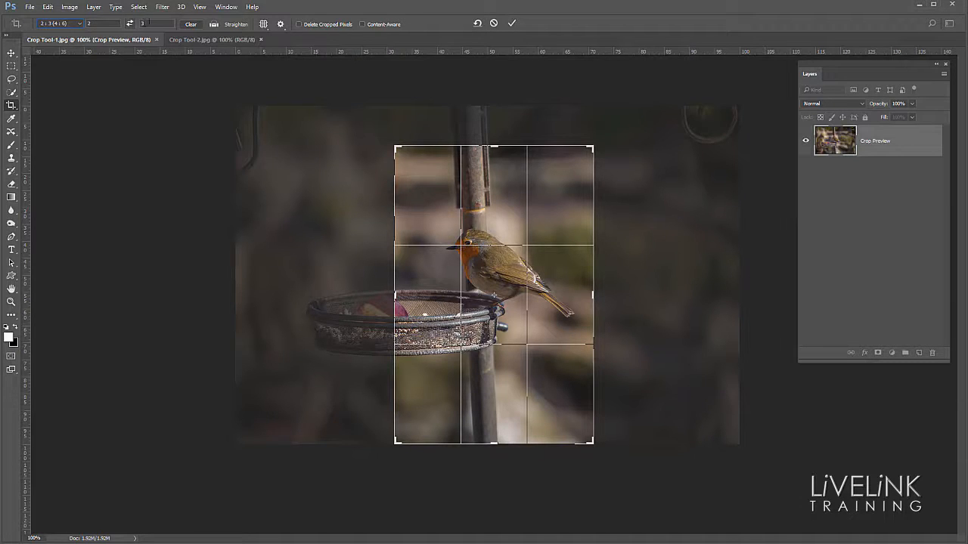
click(87, 24)
text(1)
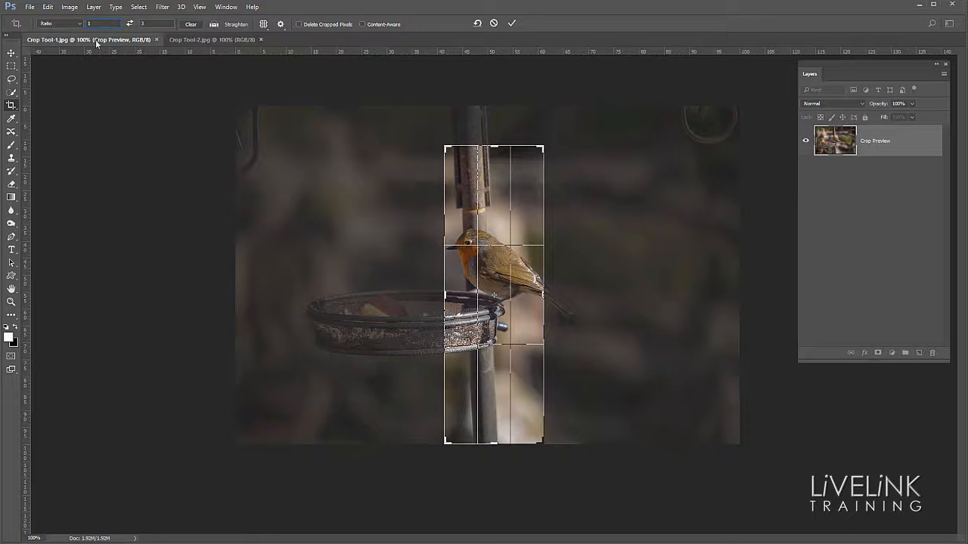
- Save the custom ratio as a new crop preset named 1 : 3 and check the preset list for it
click(80, 24)
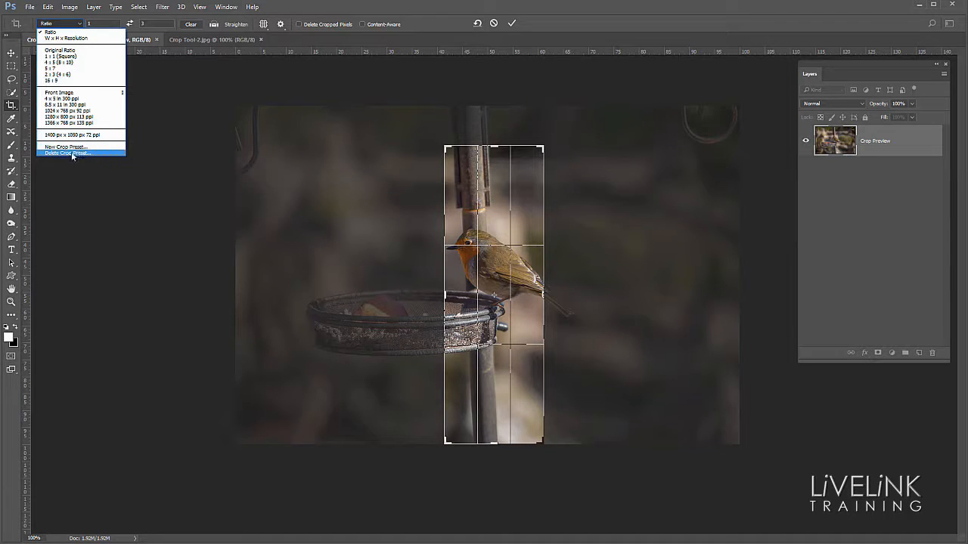
click(70, 147)
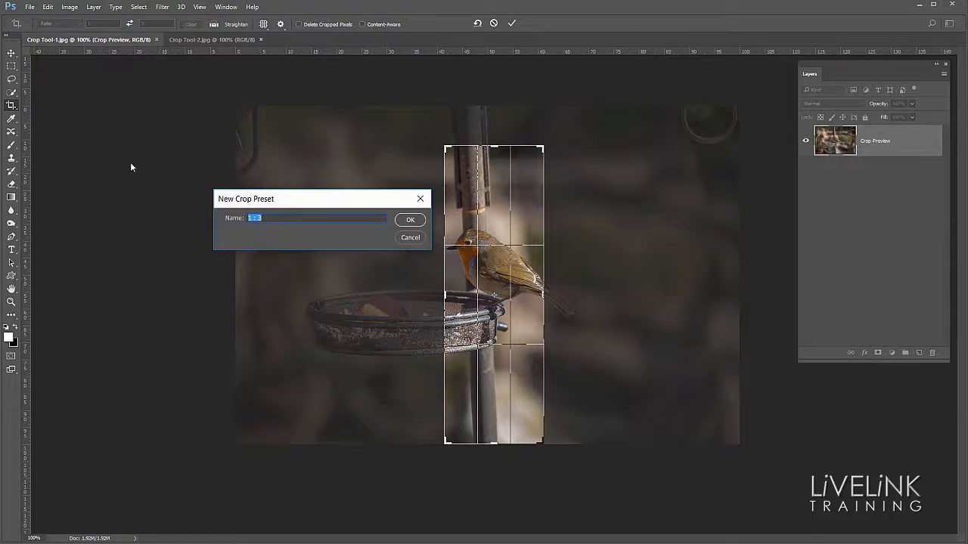
click(410, 221)
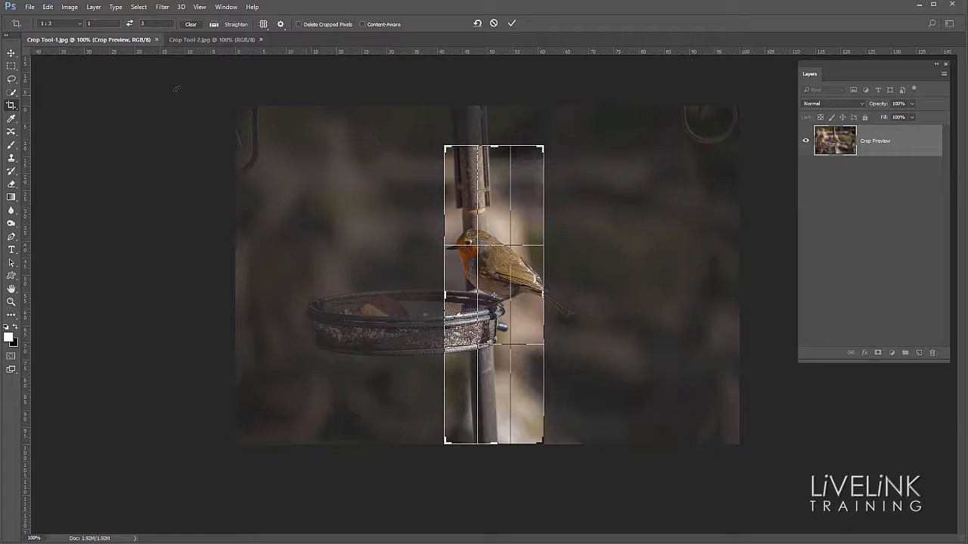
click(79, 26)
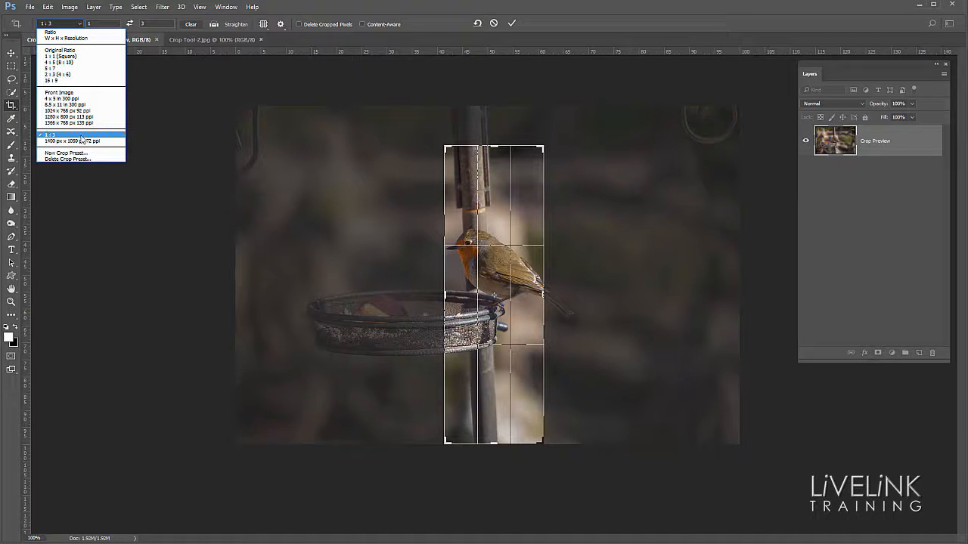
click(251, 48)
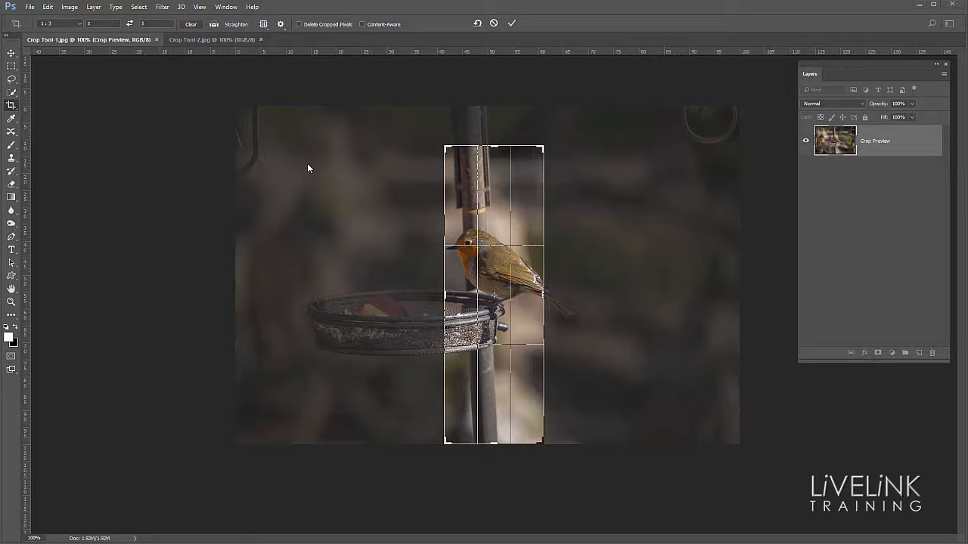
- Swap the crop orientation to a landscape 3 : 1 ratio and reposition the photo so the robin sits near the frame's right third
key(x)
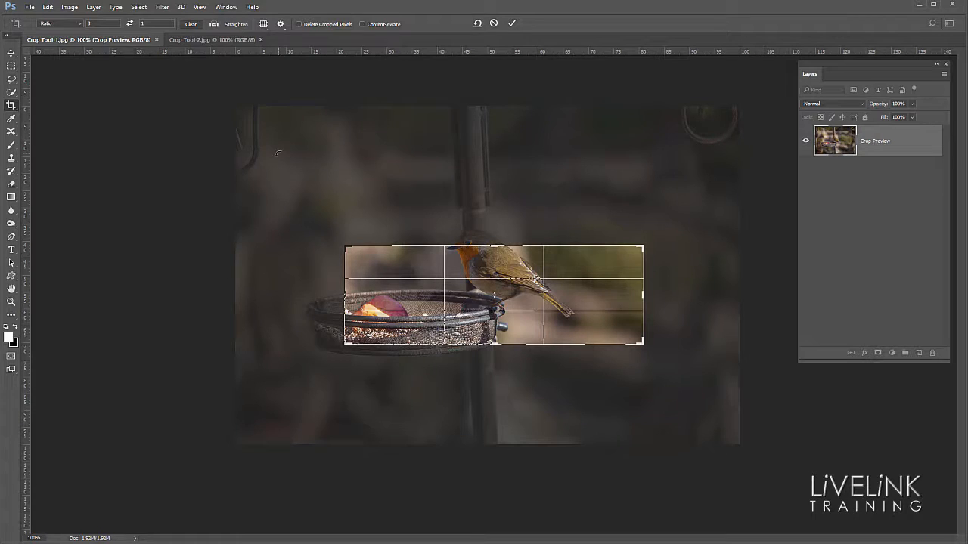
key(x)
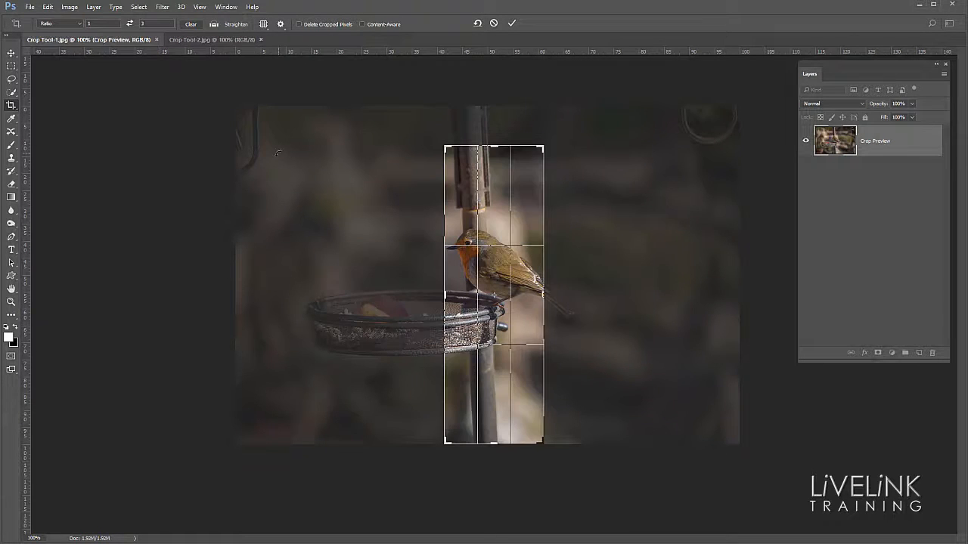
key(x)
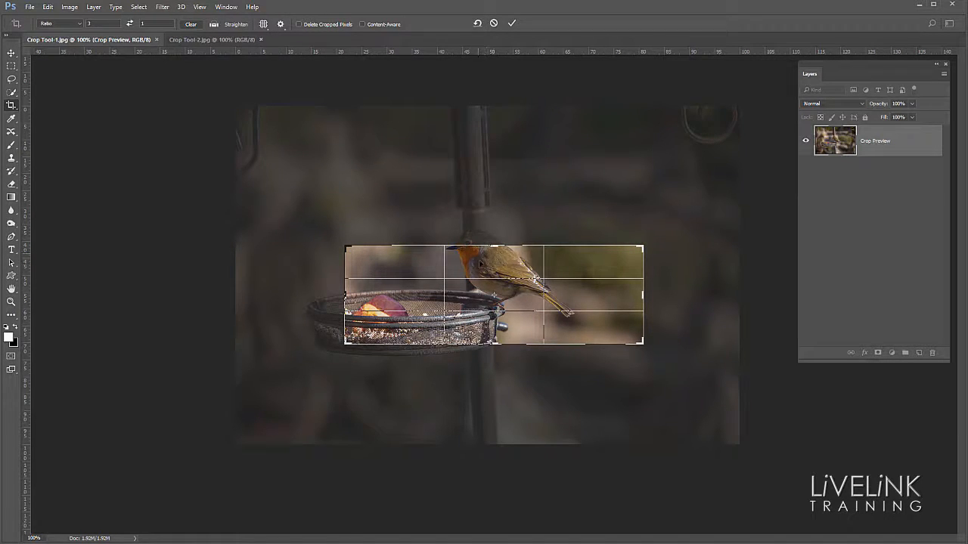
drag(489, 266, 539, 281)
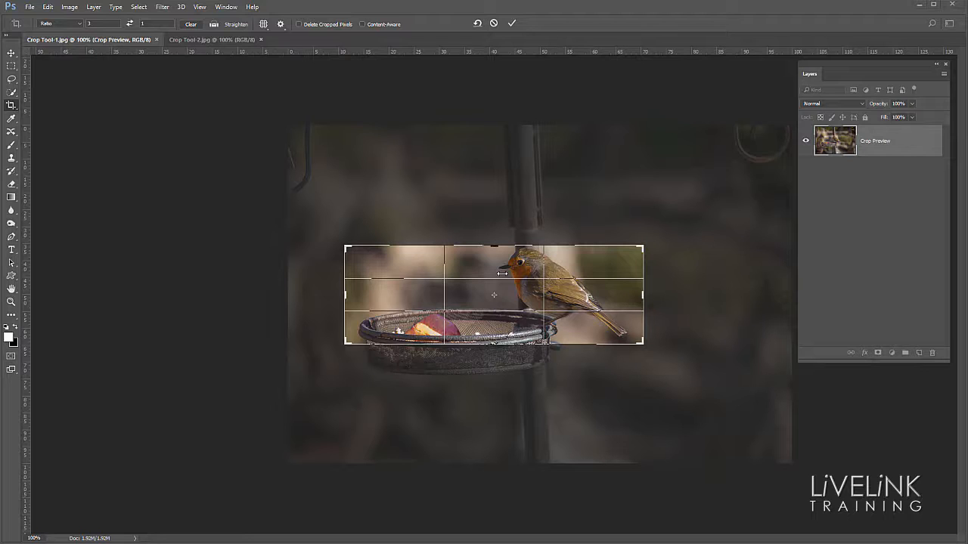
- Cycle through the crop overlays from Rule of Thirds through Grid to Golden Spiral and back to Rule of Thirds
click(264, 26)
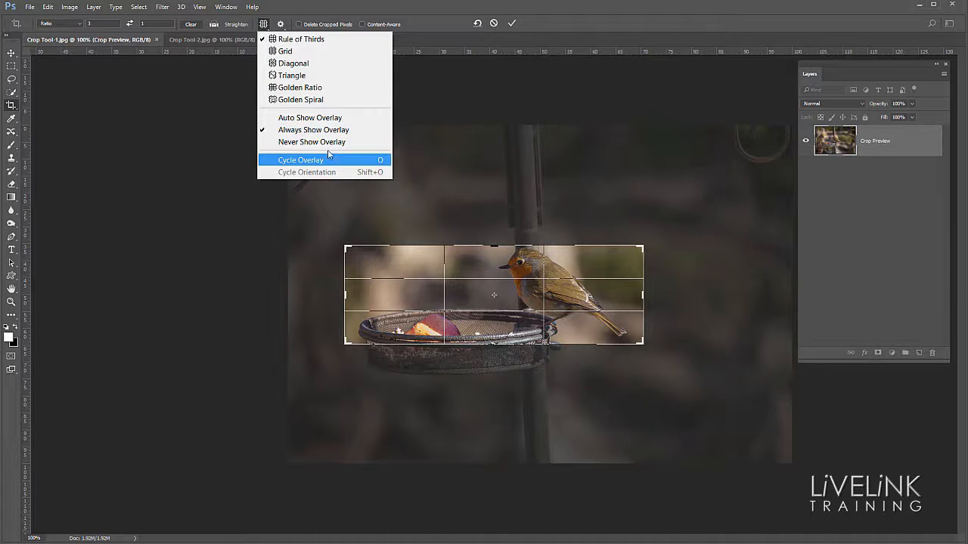
click(321, 40)
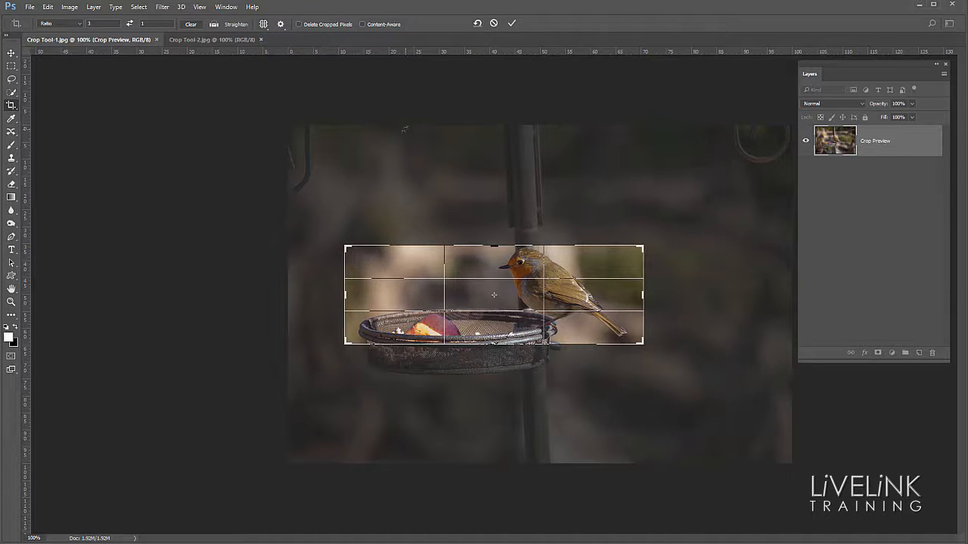
key(o)
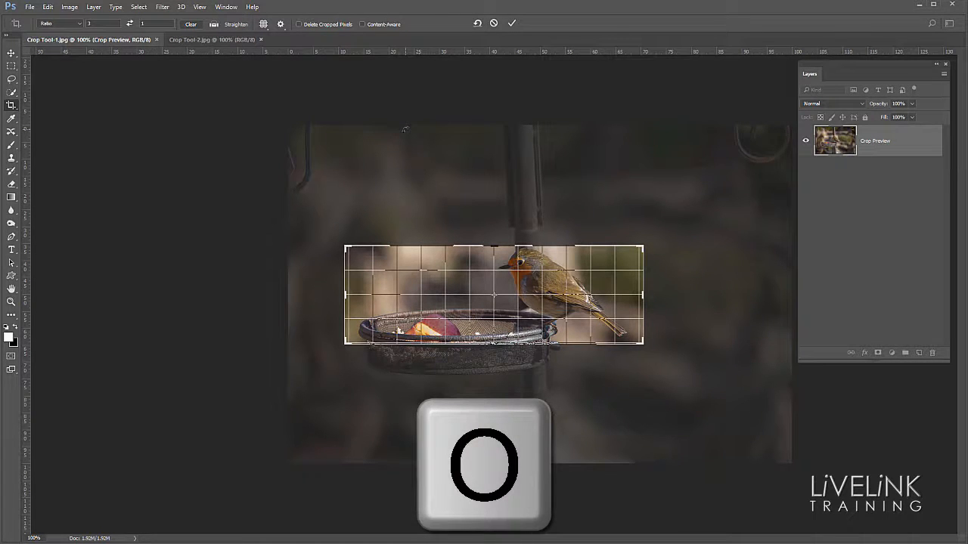
key(o)
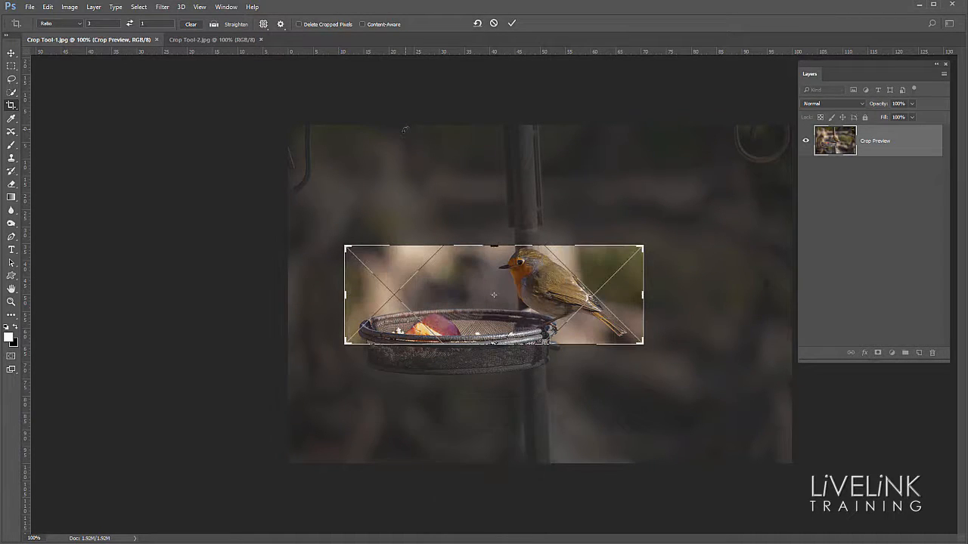
key(o)
key(o)
key(o)
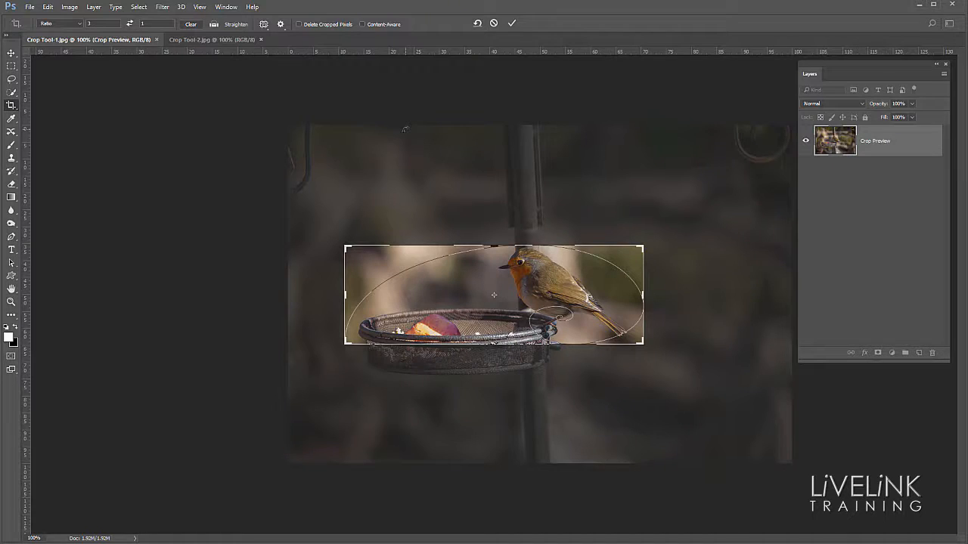
key(o)
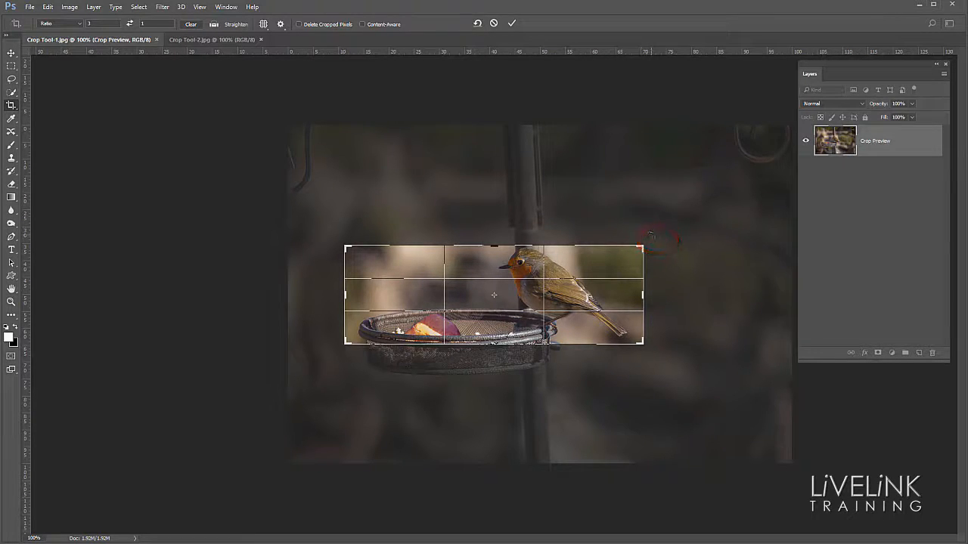
- Try rotating the photo slightly clockwise within the crop frame, and cancel the crop
mouse_move(651, 238)
mouse_down()
mouse_move(649, 228)
mouse_move(657, 253)
mouse_move(655, 198)
mouse_move(649, 247)
mouse_up()
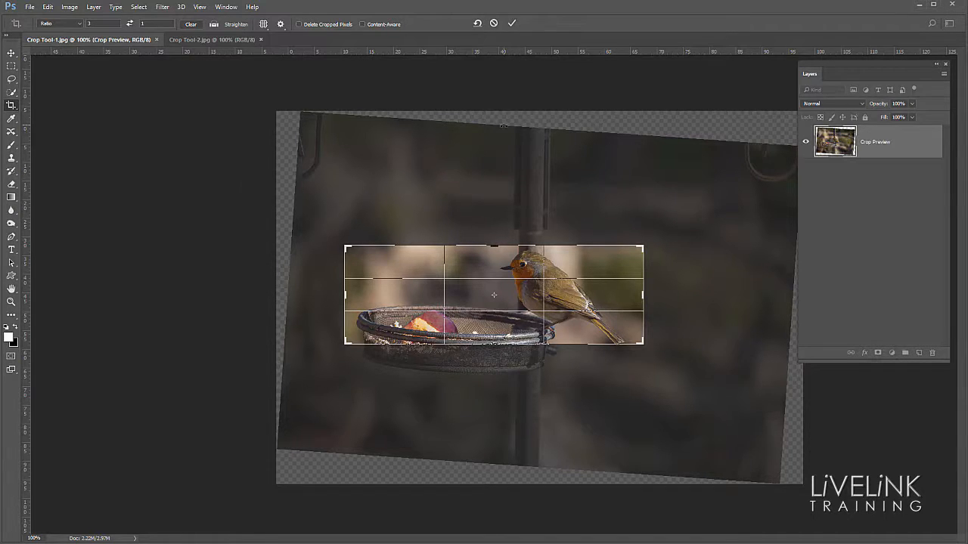
key(Escape)
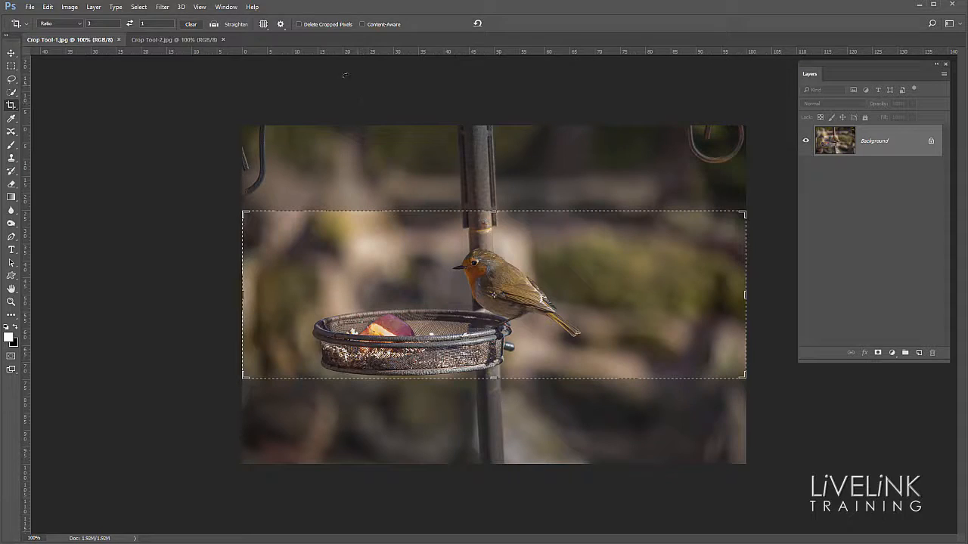
- Switch to the Crop Tool-2.jpg document
click(188, 40)
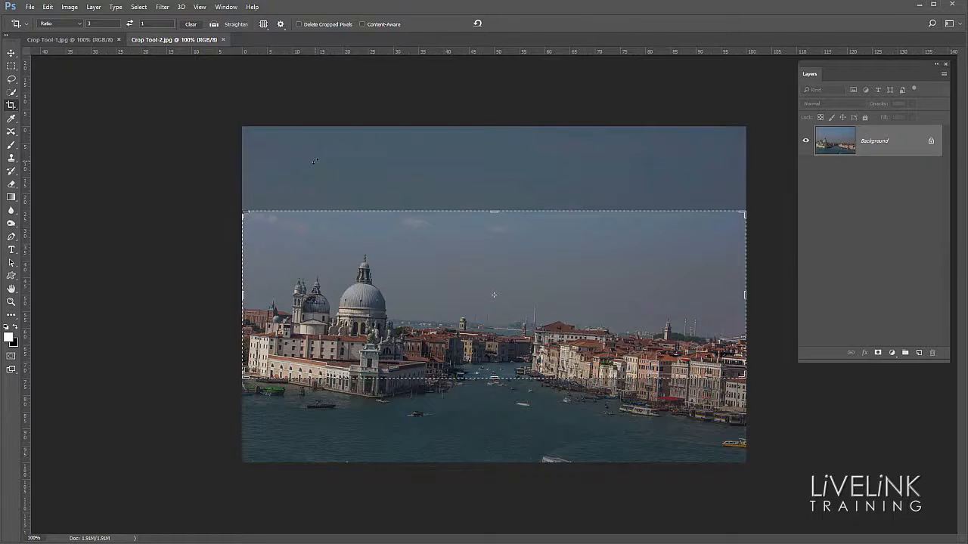
- Try straightening the Venice photo along the distant waterline between the dome and the buildings across the canal, and cancel the crop
key(Escape)
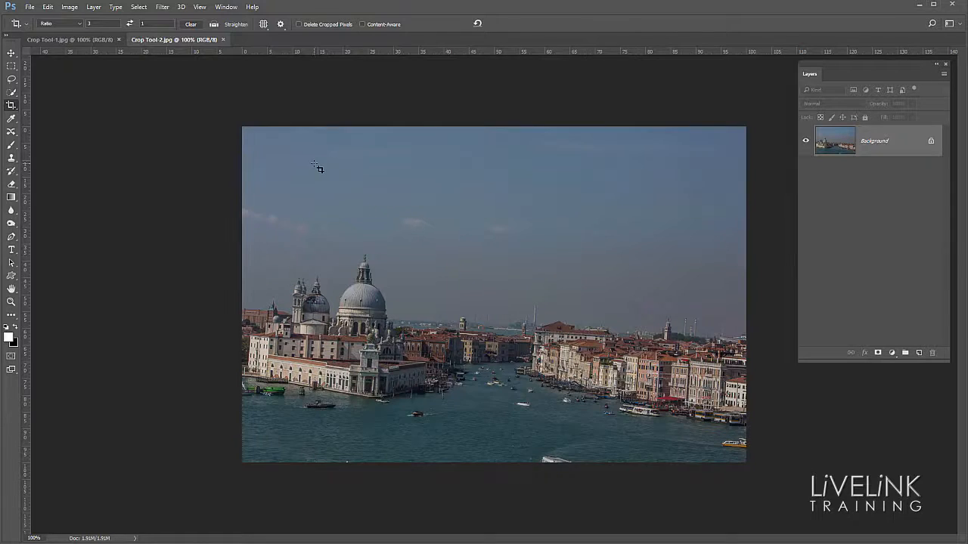
click(216, 27)
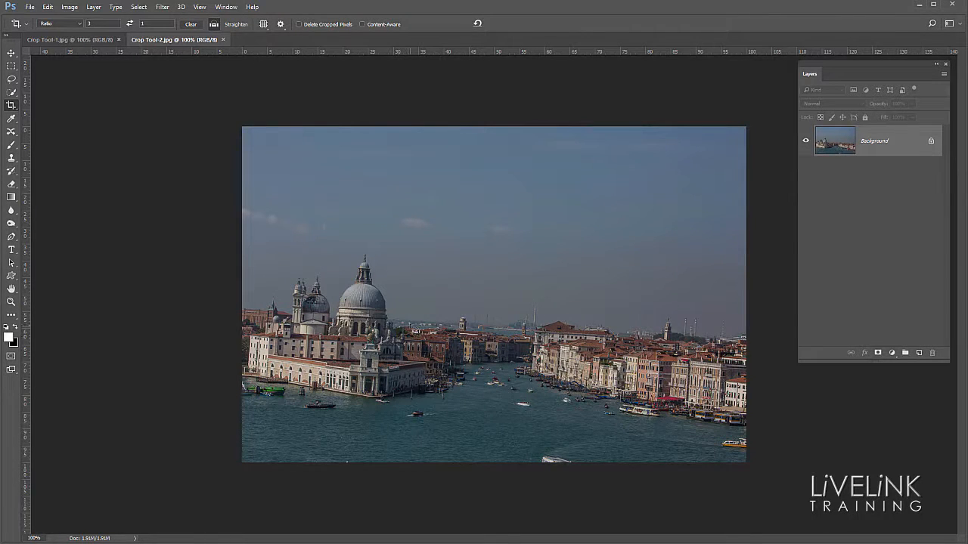
mouse_move(398, 323)
mouse_down()
mouse_move(424, 299)
mouse_move(475, 292)
mouse_move(491, 302)
mouse_move(497, 331)
mouse_move(553, 326)
mouse_move(535, 324)
mouse_up()
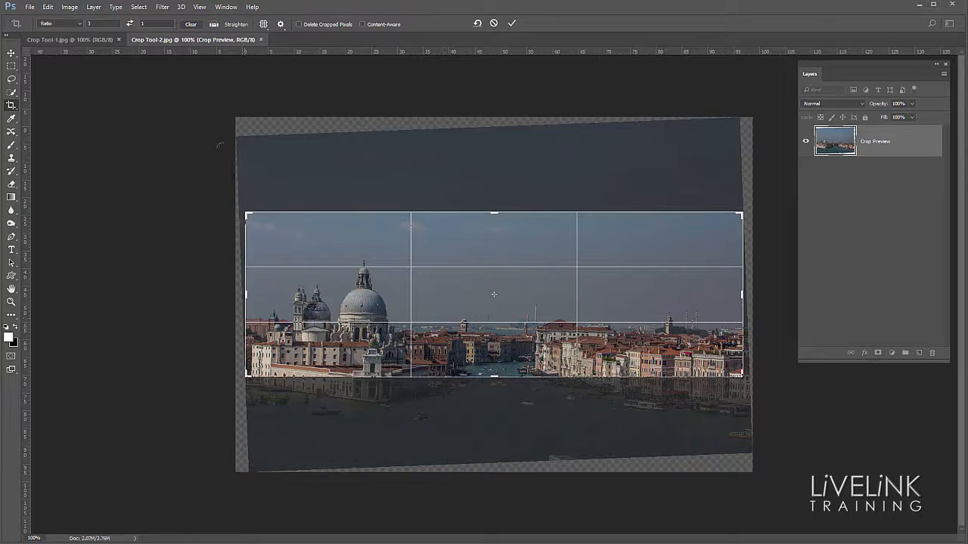
click(48, 6)
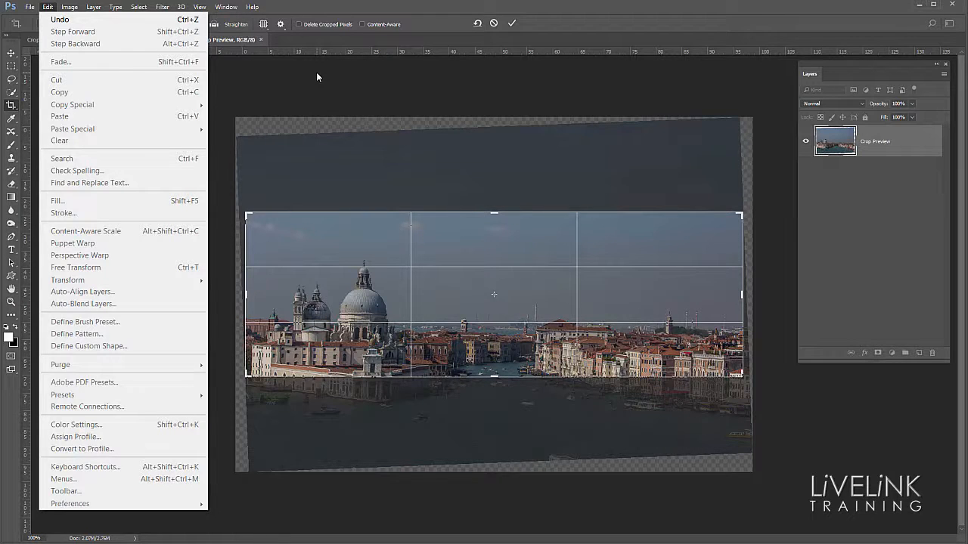
click(494, 24)
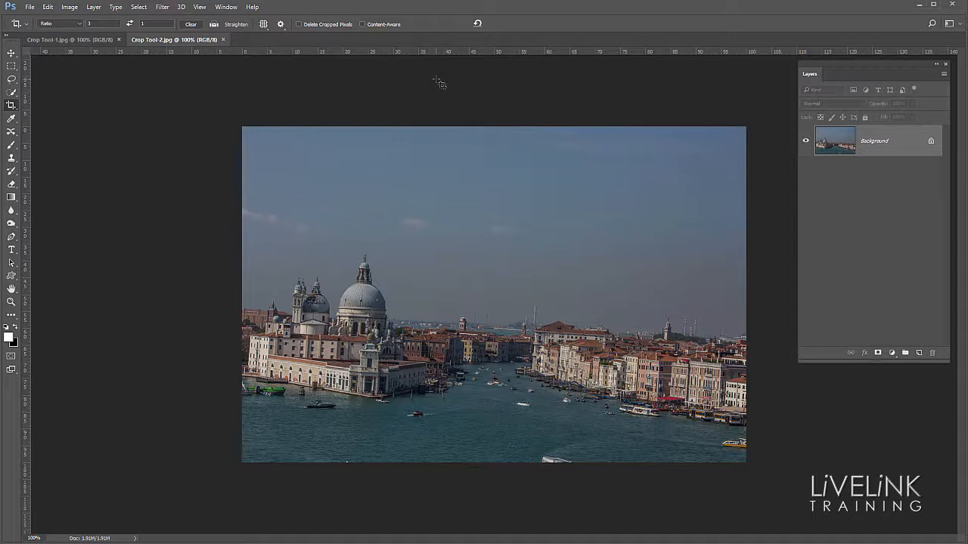
- Crop the photo to a 3 : 1 strip of sky above the dome with Delete Cropped Pixels turned off
click(300, 24)
drag(314, 151, 666, 382)
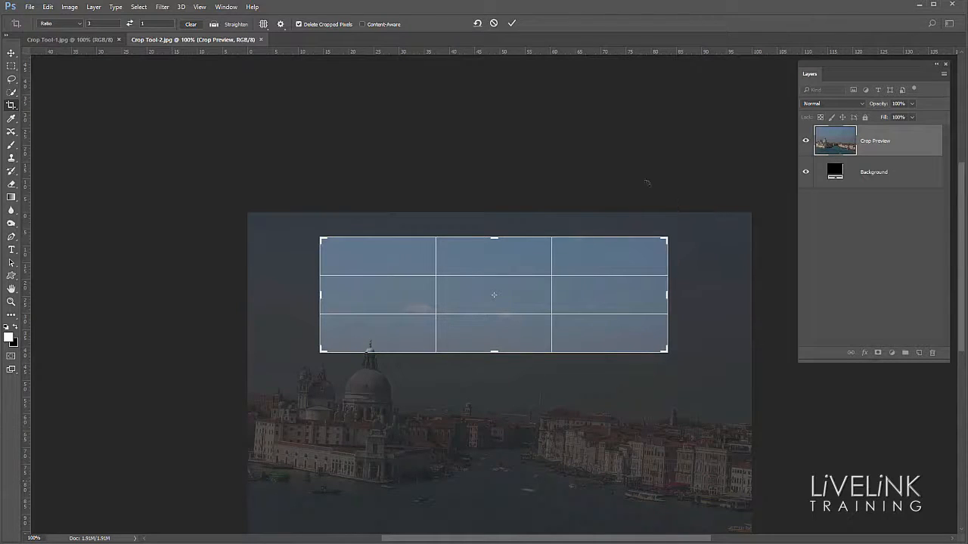
click(299, 24)
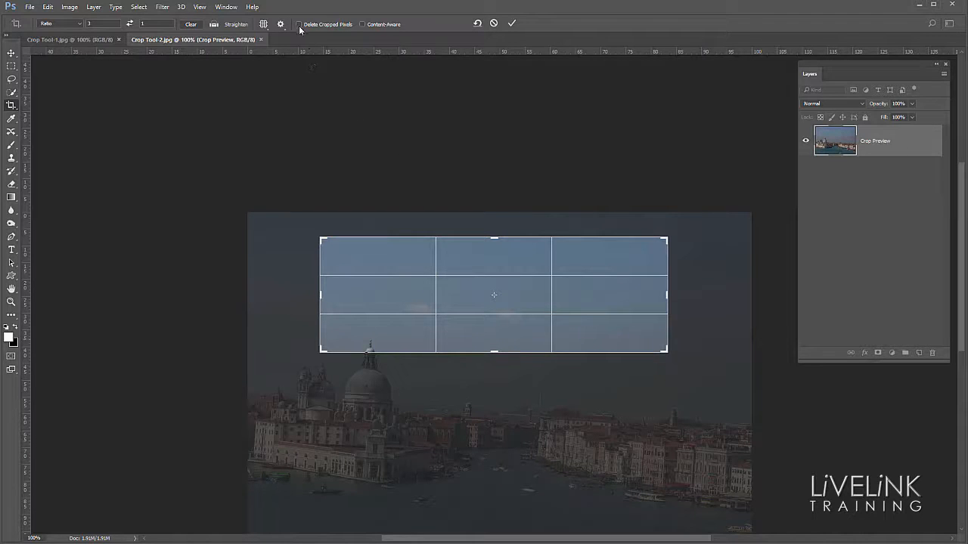
click(439, 274)
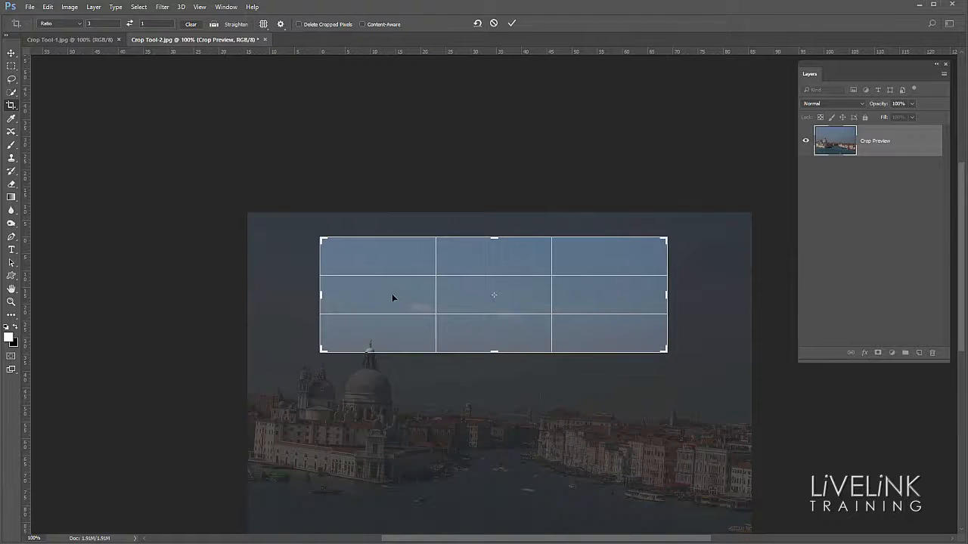
key(Return)
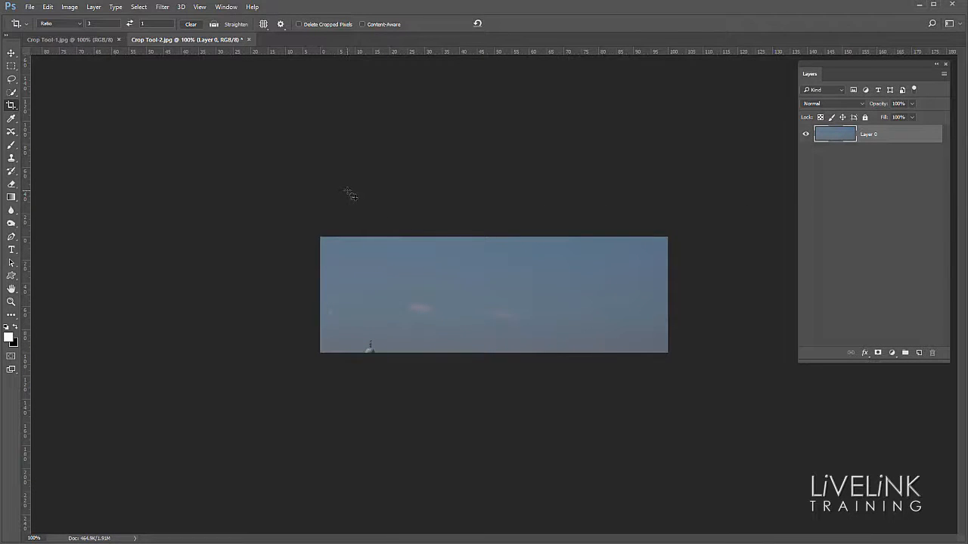
- Reactivate the crop on the sky strip and enlarge its frame to take in the whole original photo again
click(11, 107)
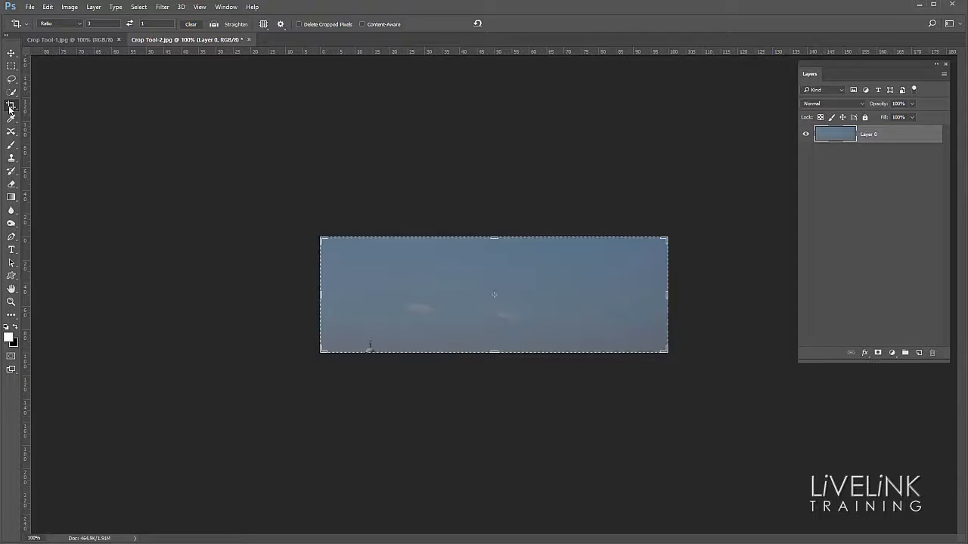
click(382, 271)
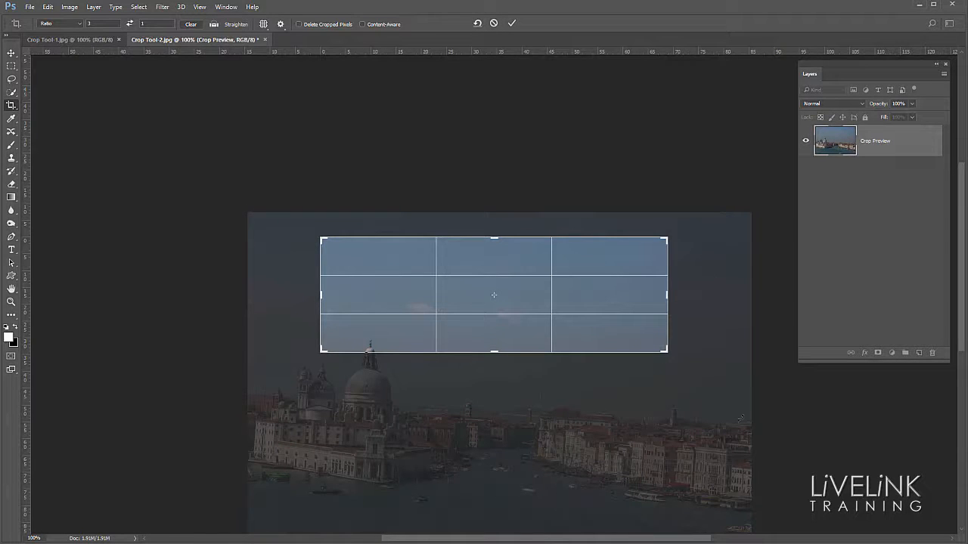
drag(505, 297, 502, 196)
drag(322, 351, 314, 437)
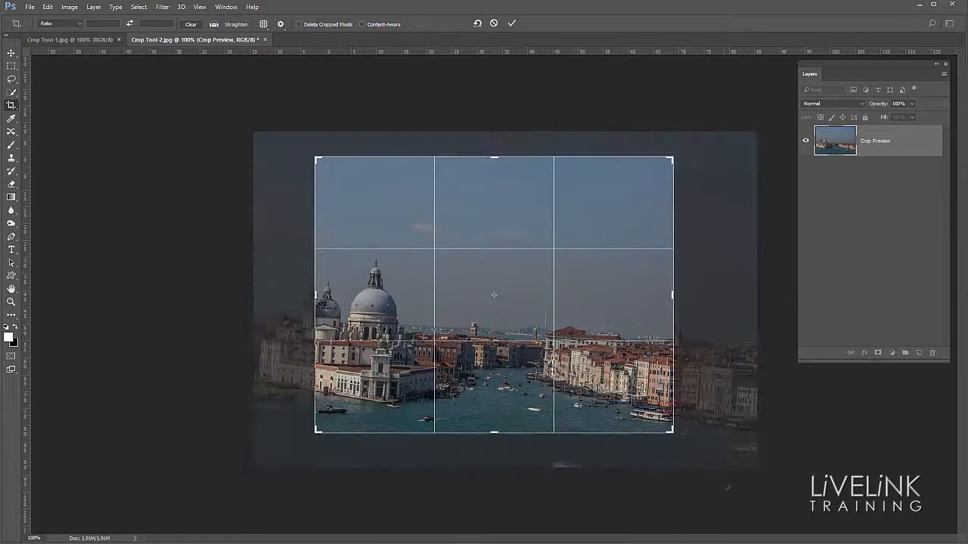
drag(672, 434, 697, 444)
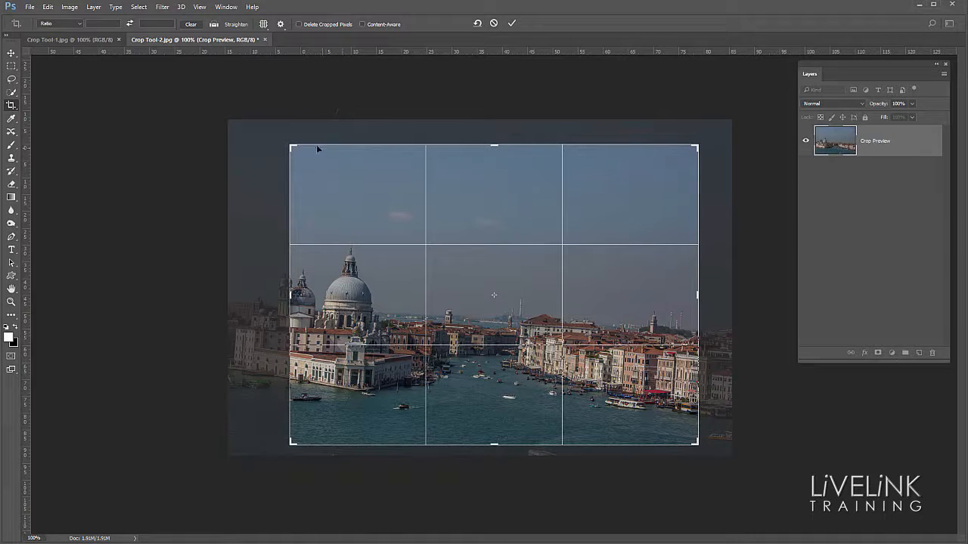
drag(292, 147, 259, 133)
drag(726, 455, 746, 459)
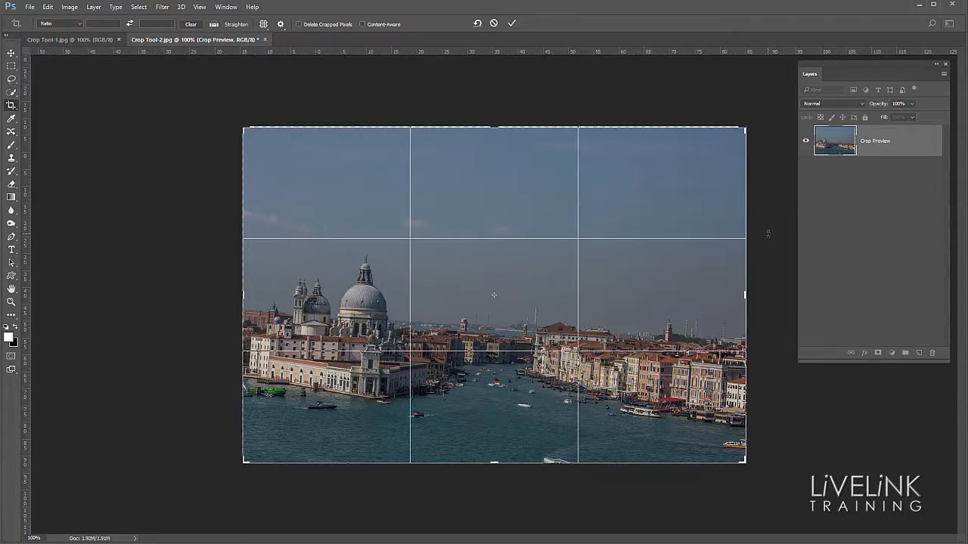
- Rotate the photo slightly counterclockwise in the crop and apply it with Content-Aware enabled to fill the empty corners
drag(768, 239, 767, 198)
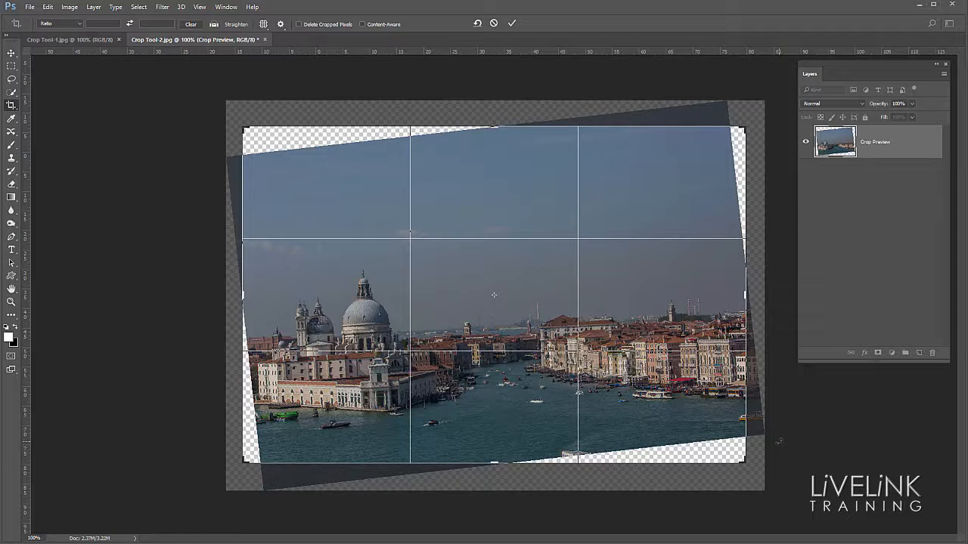
click(363, 25)
drag(744, 128, 755, 115)
drag(234, 475, 226, 484)
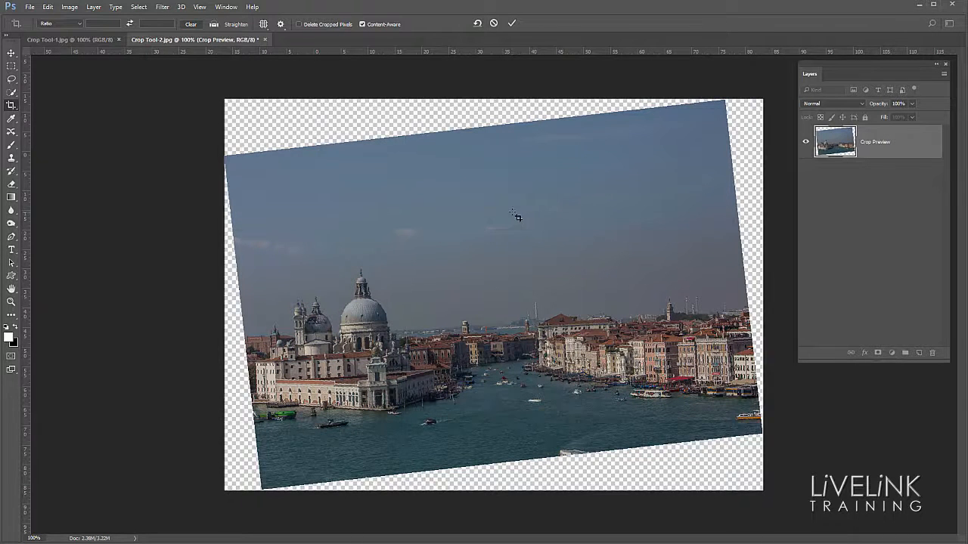
key(Return)
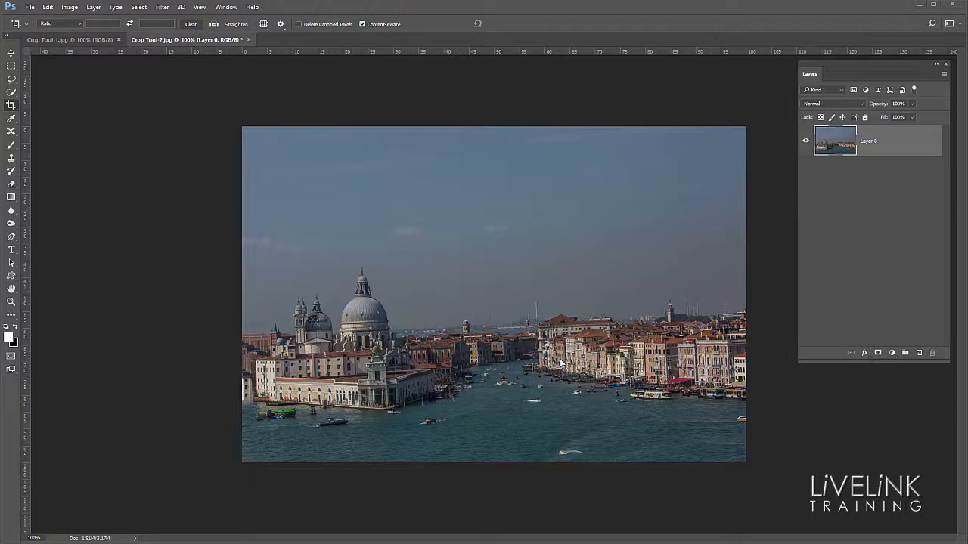
- Turn on Classic Mode for the Crop tool and try moving a new crop frame over the dome and canal
click(282, 28)
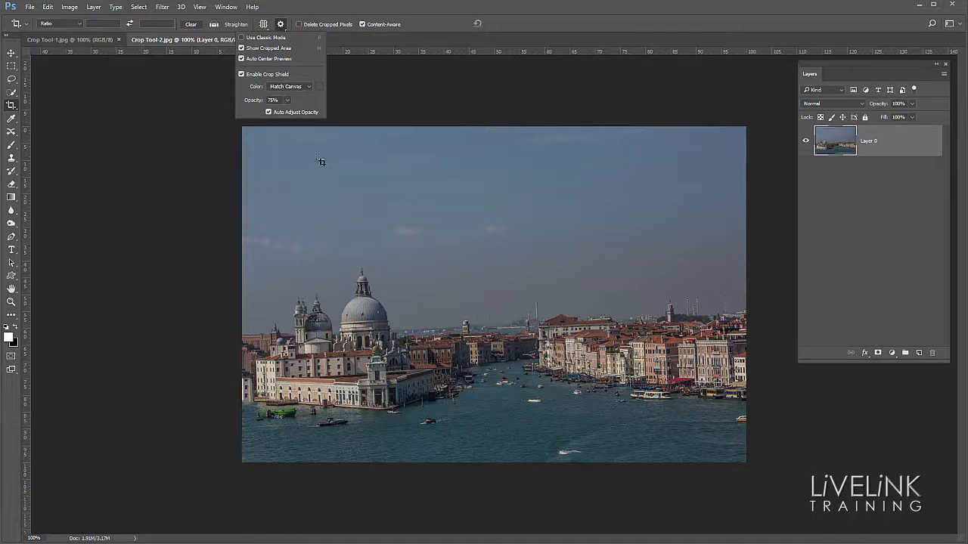
click(242, 38)
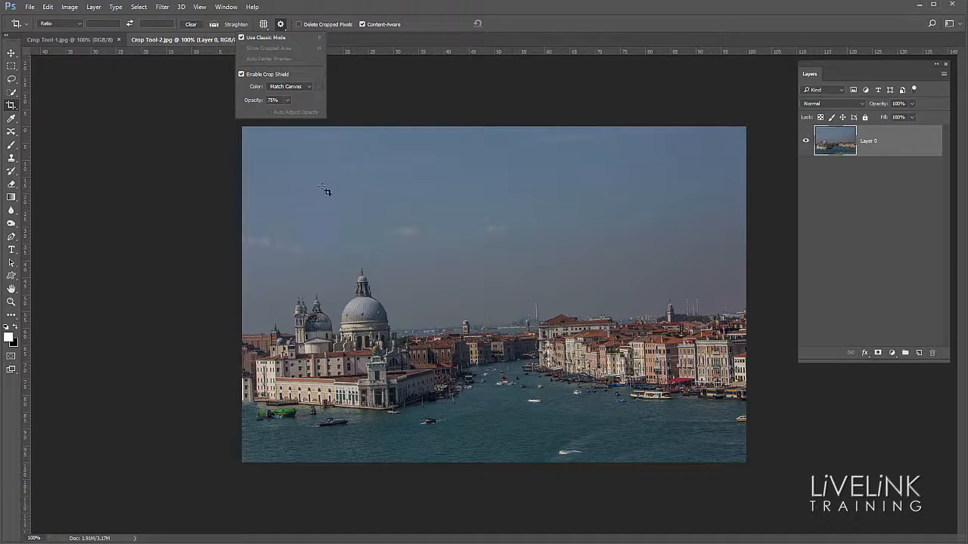
drag(340, 195, 633, 370)
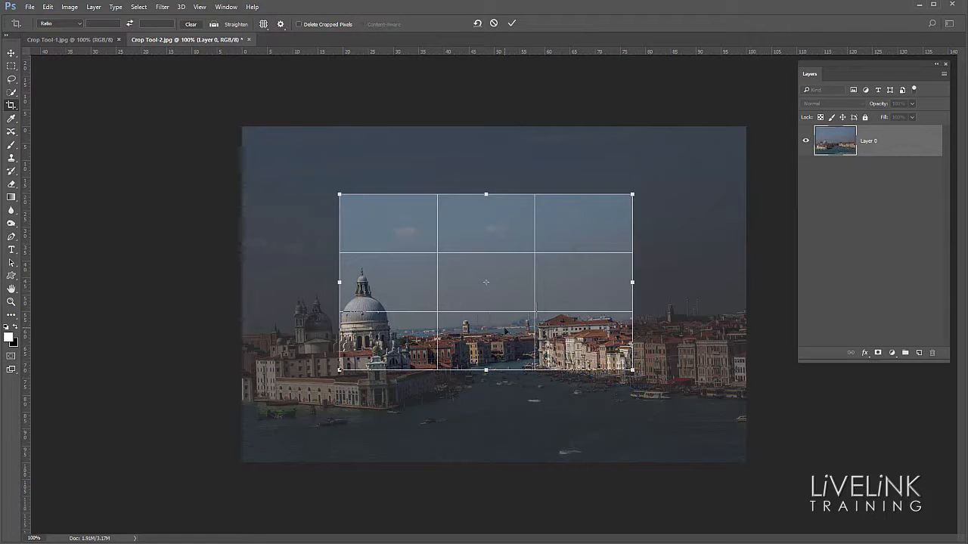
drag(503, 348, 576, 254)
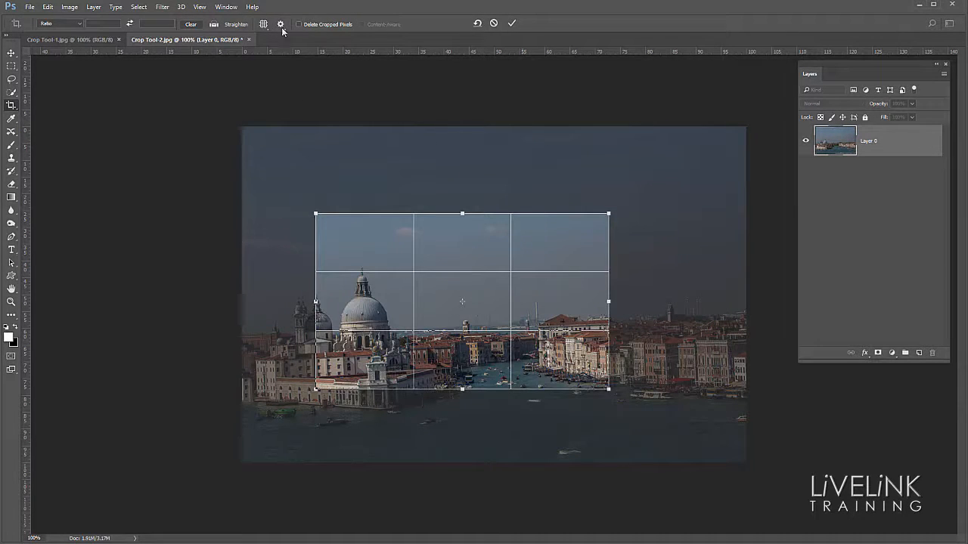
- Turn Classic Mode off, shift the photo behind the crop frame, and cancel the crop
click(281, 23)
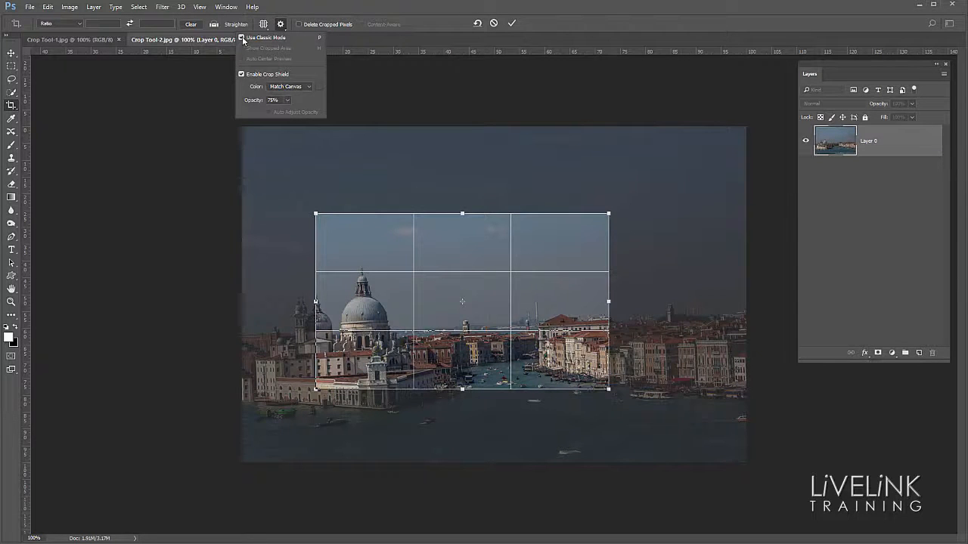
click(242, 38)
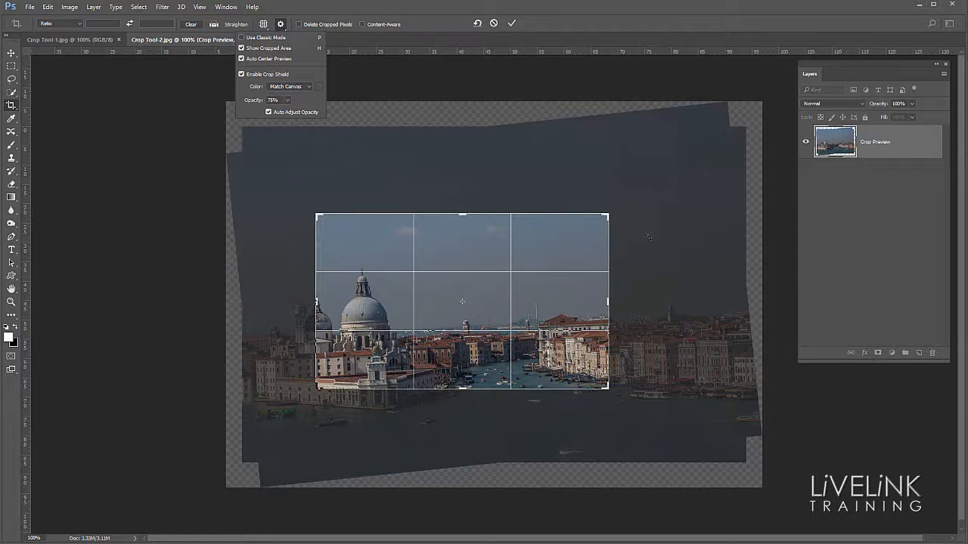
click(542, 304)
drag(542, 304, 503, 314)
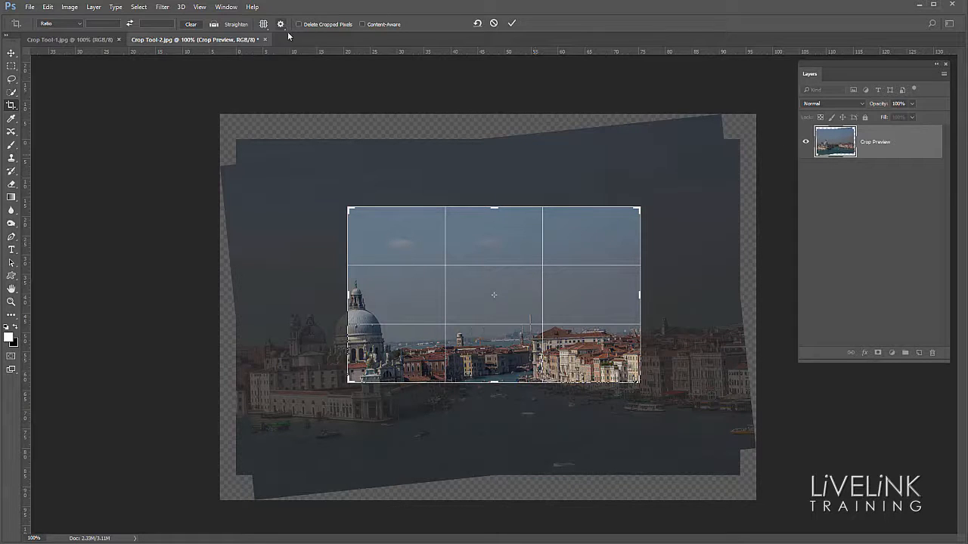
key(Return)
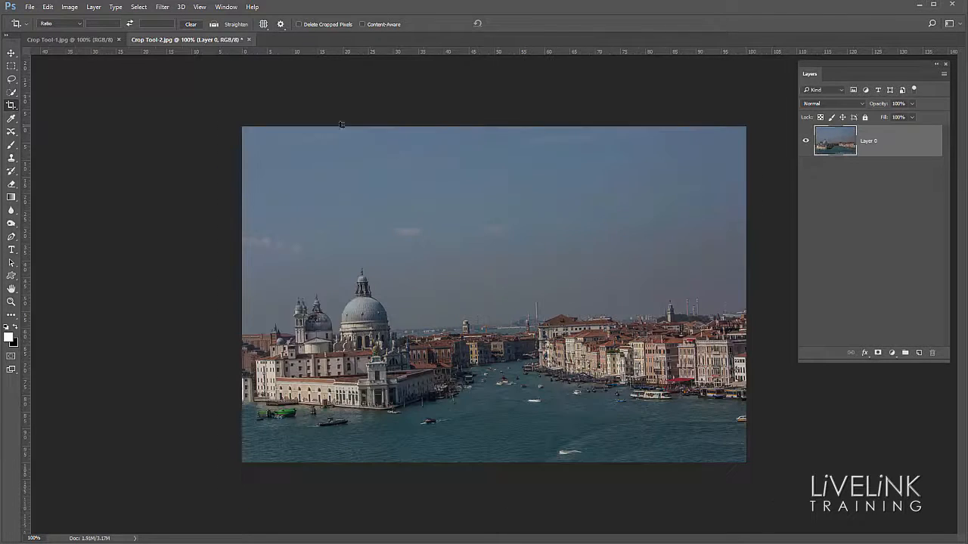
- Draw a crop frame around the dome and canal, toggle the crop shield off and on, and cancel the crop
click(281, 25)
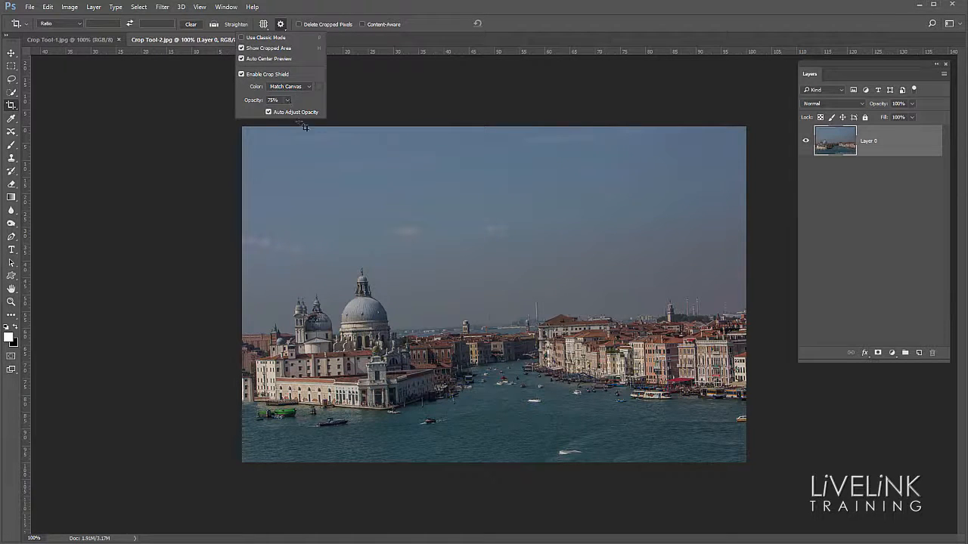
drag(326, 189, 651, 395)
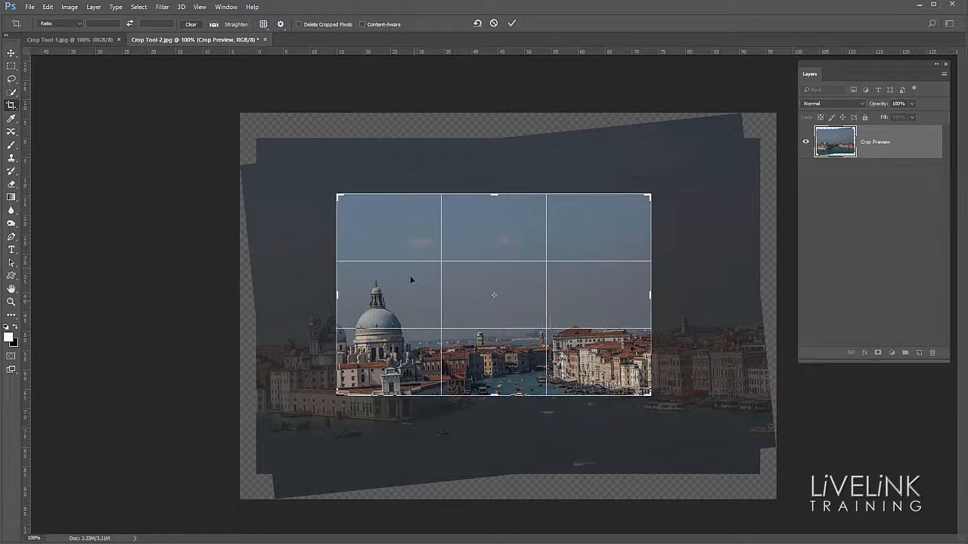
click(283, 28)
click(242, 74)
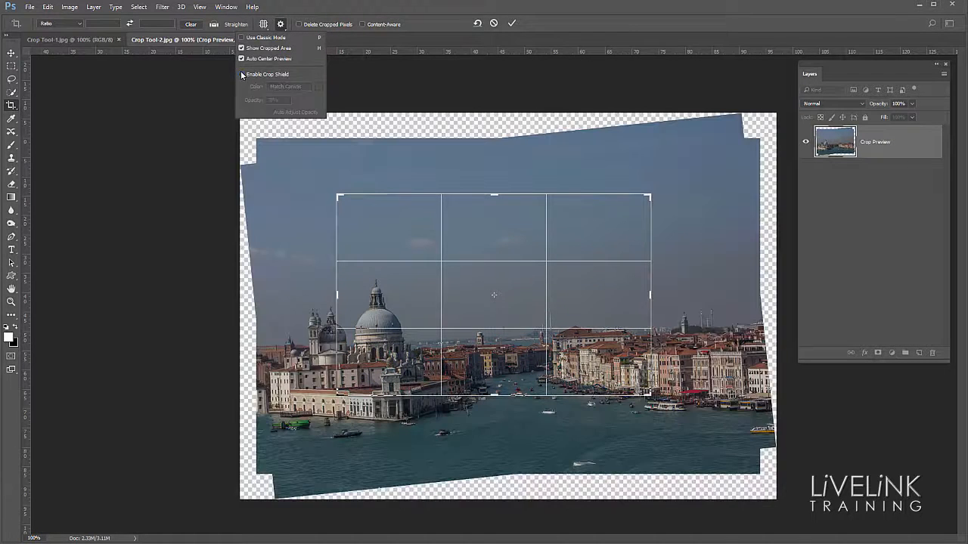
click(242, 74)
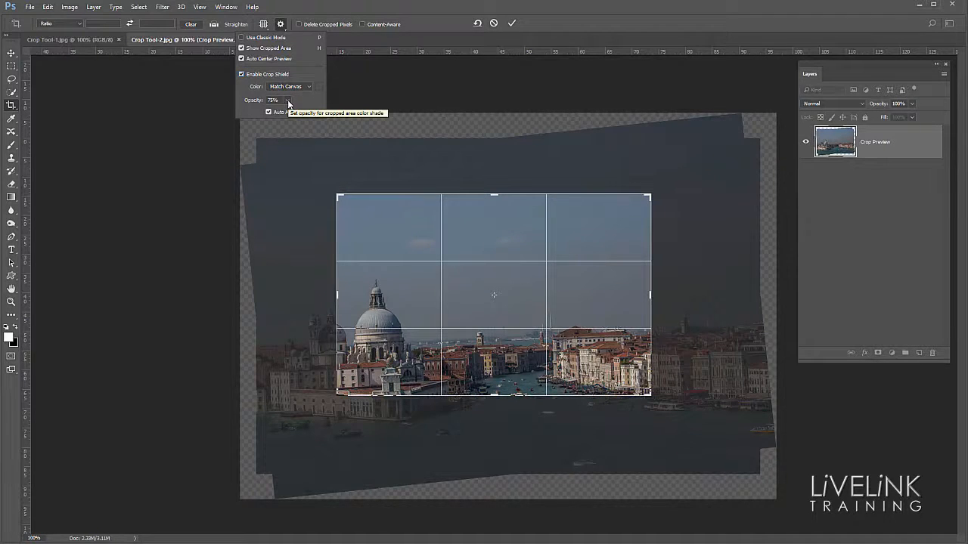
key(Return)
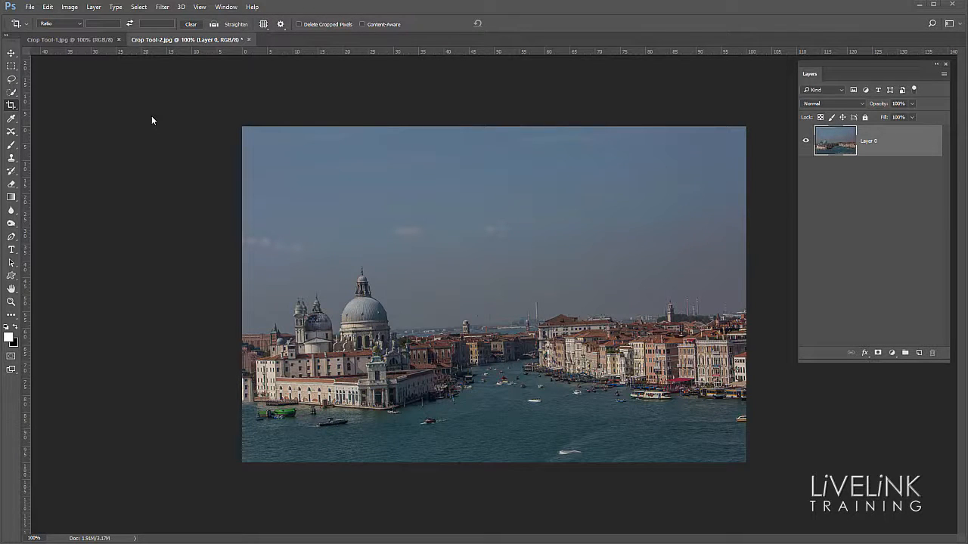
- Switch the crop sizing to W x H x Resolution with a width of 5 in and a height of 4 in
click(79, 27)
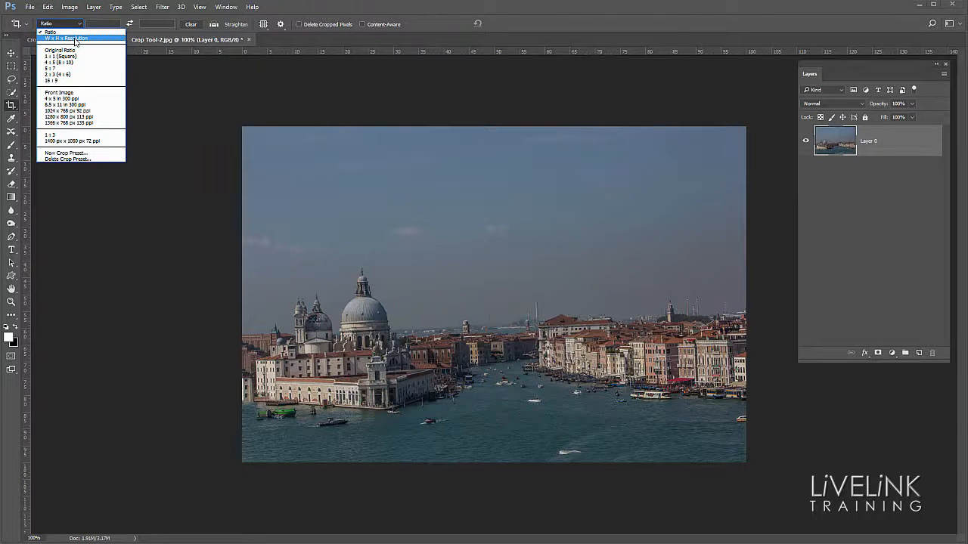
click(75, 40)
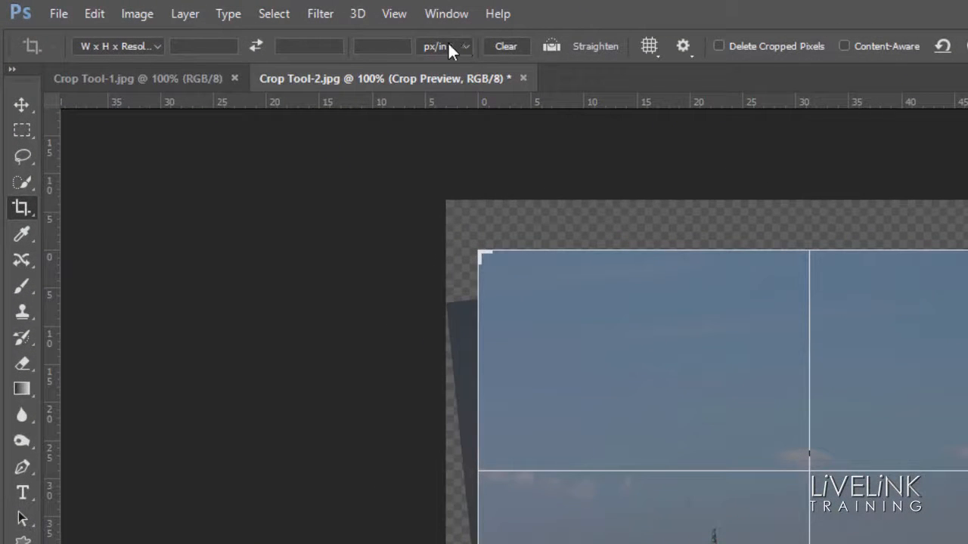
click(209, 46)
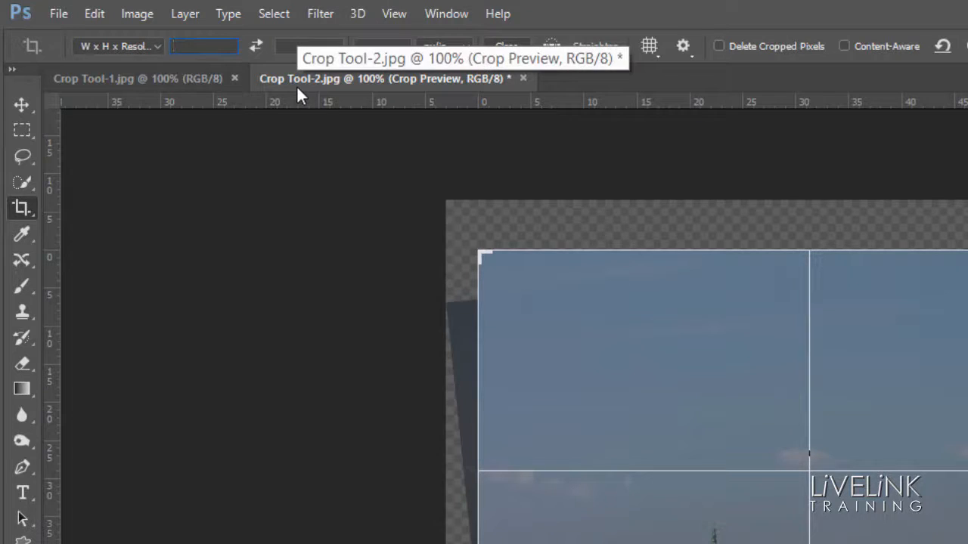
text(5in)
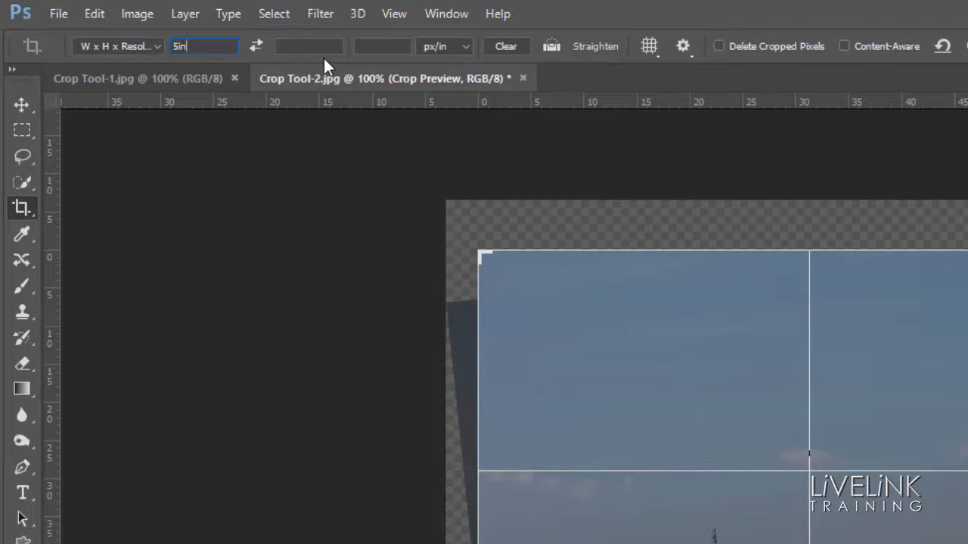
key(Tab)
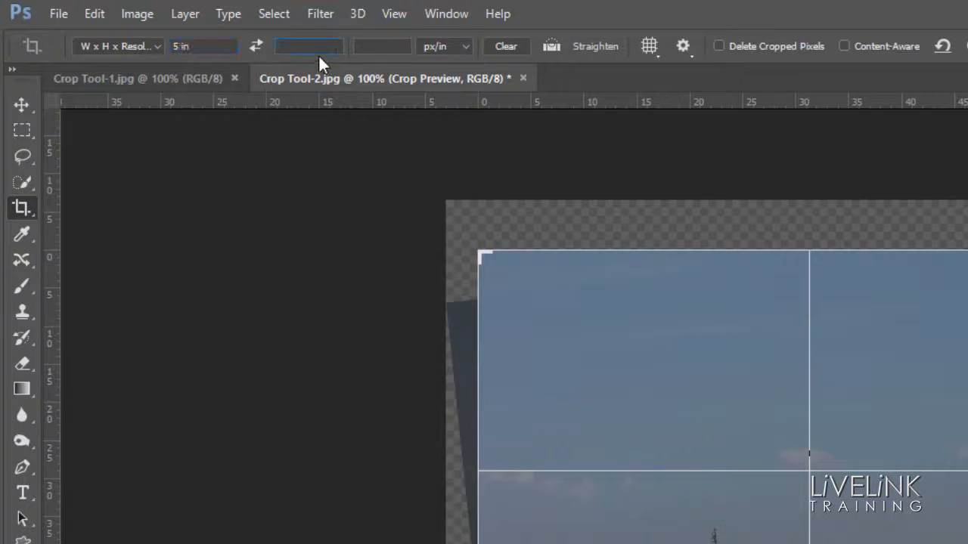
text(4in)
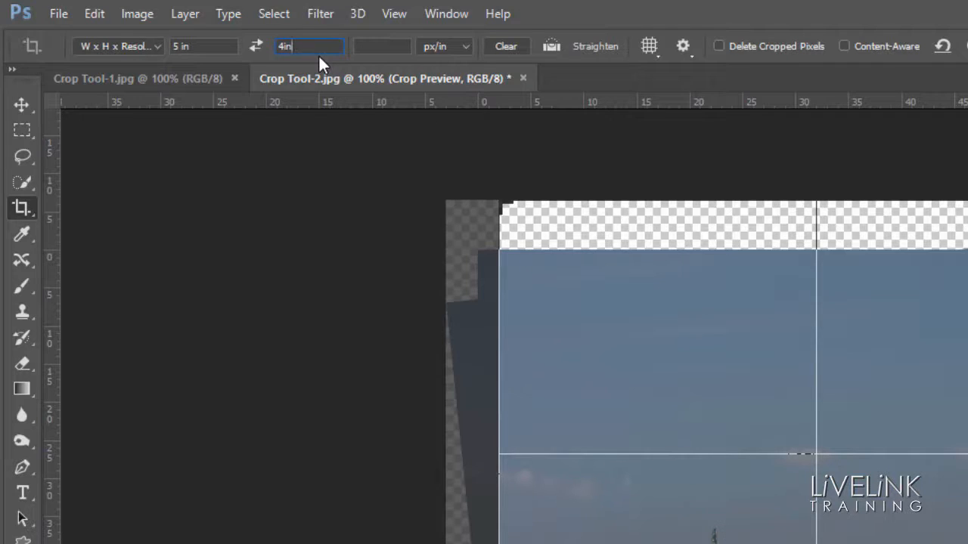
- Set the resolution for the cropped image to 300 px/in
click(388, 47)
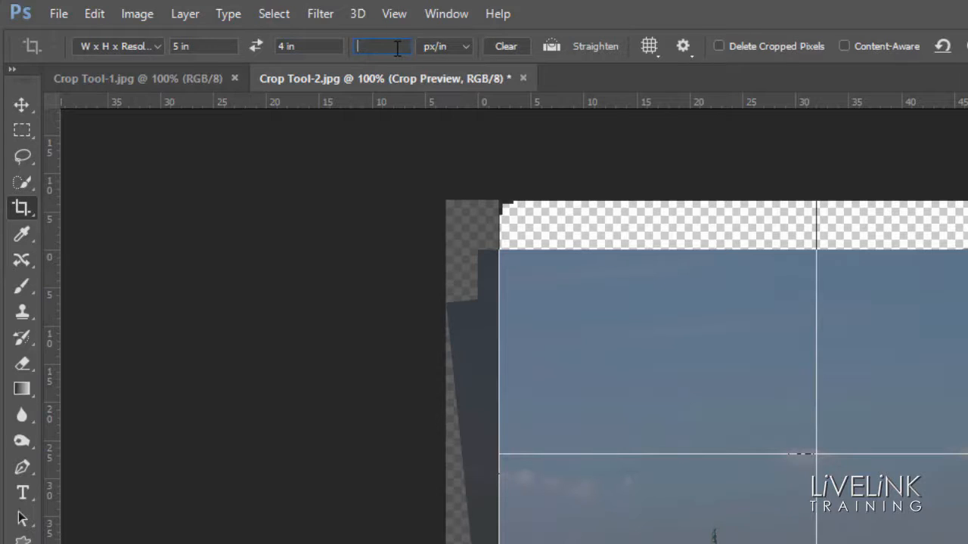
text(300)
click(469, 47)
click(443, 63)
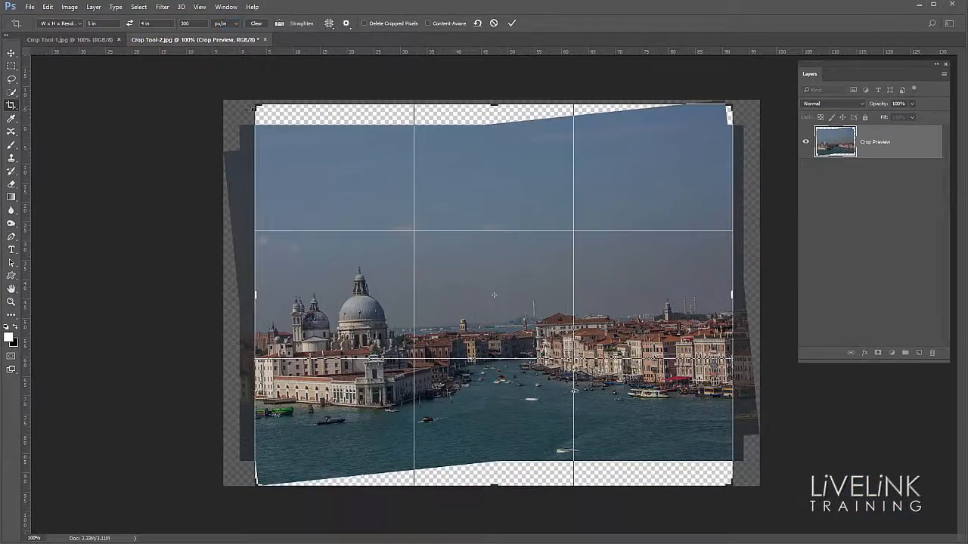
- Shrink the crop frame so it excludes the transparent areas around the Venice photo, and apply the crop
drag(249, 110, 272, 121)
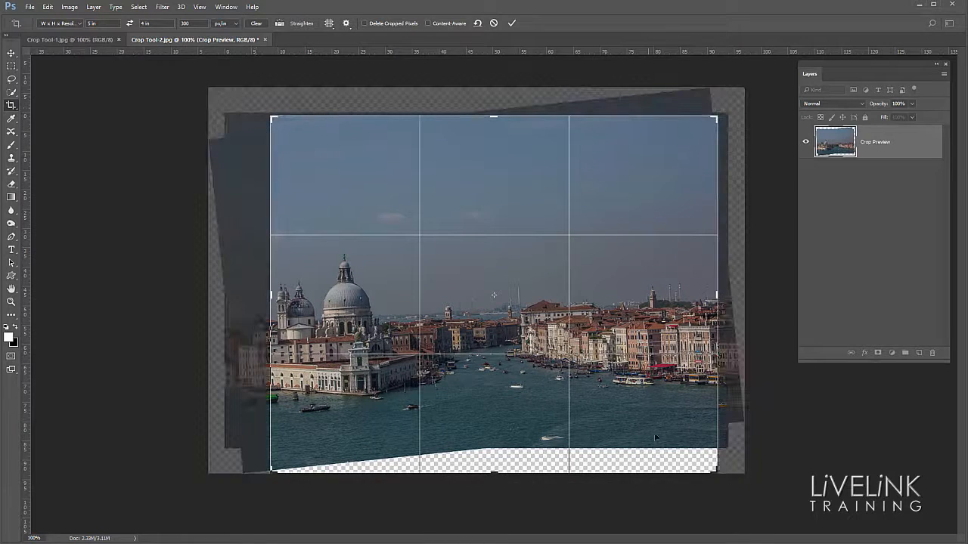
drag(717, 471, 705, 444)
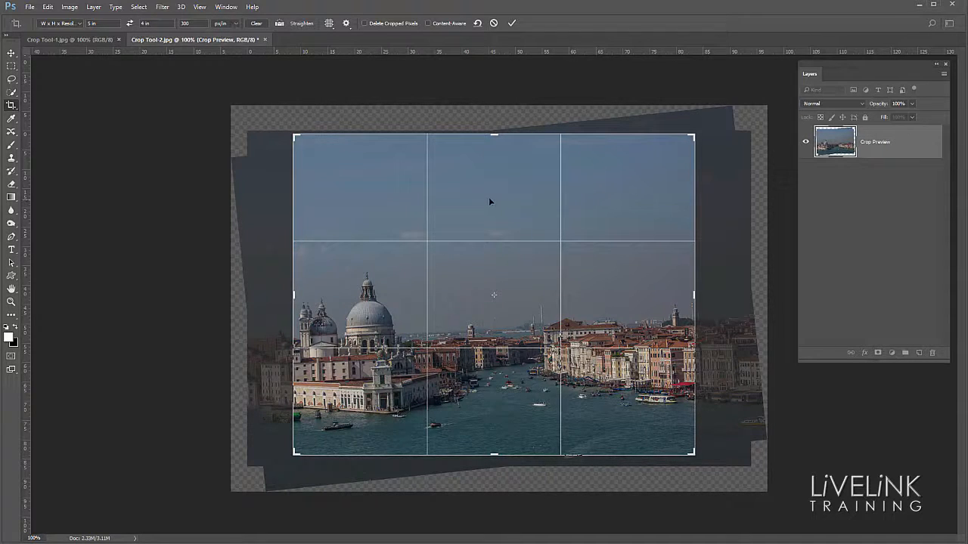
key(Return)
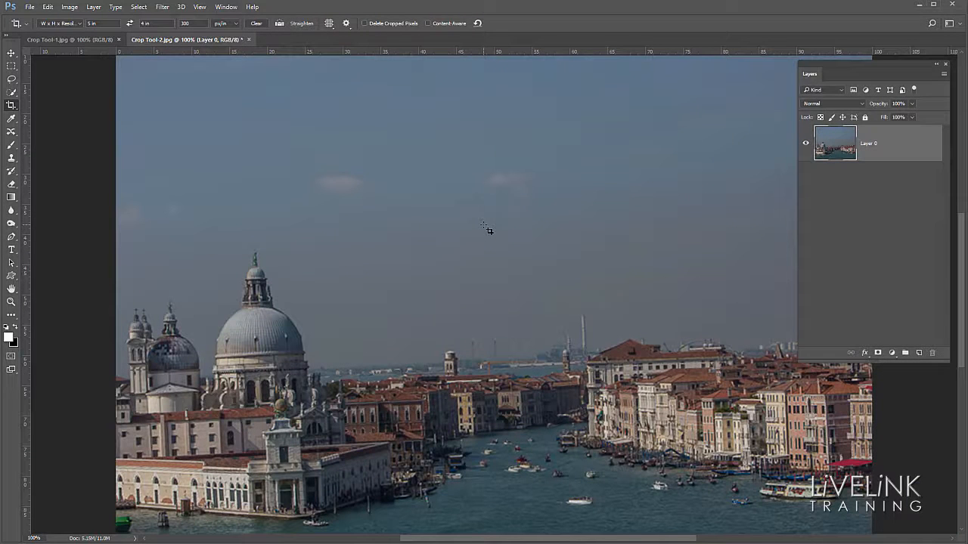
key(ctrl)
key(ctrl+minus)
key(ctrl+minus)
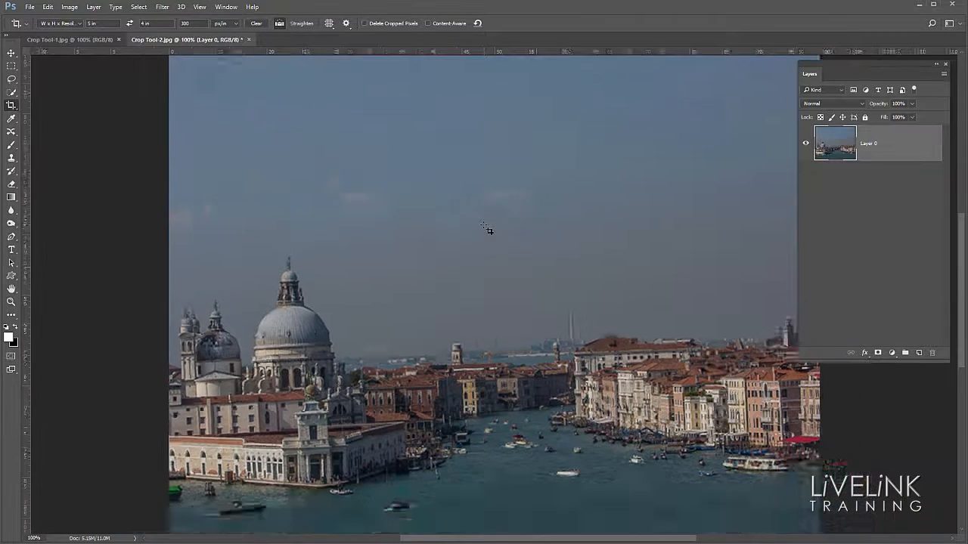